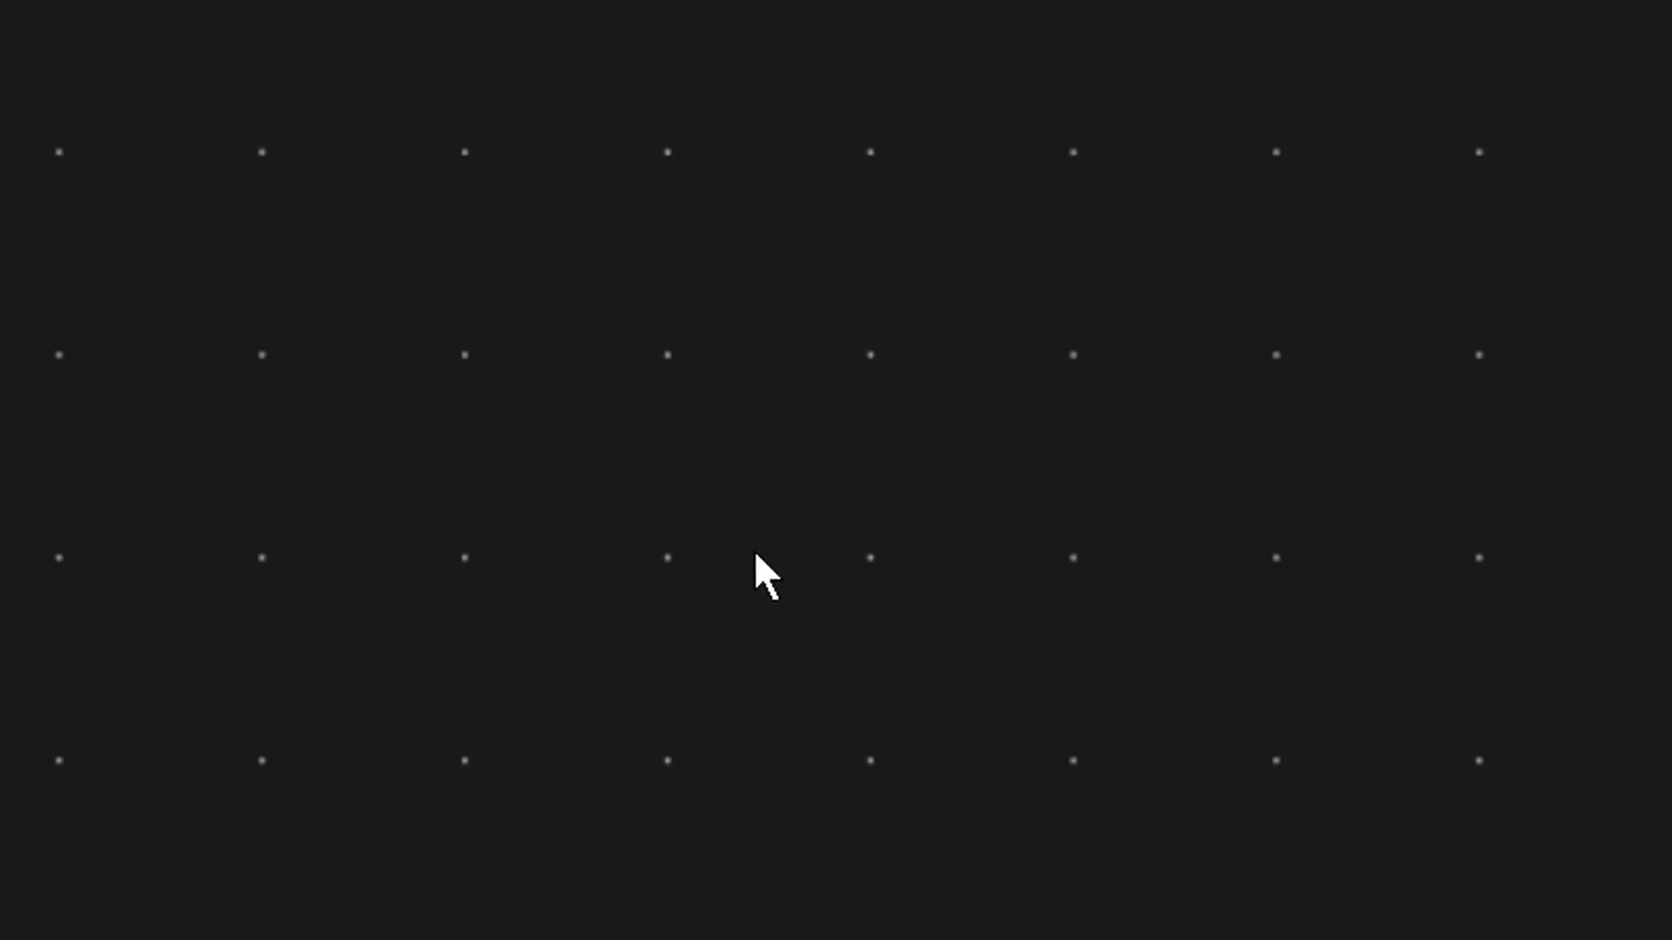
Open window creation on the empty screen and examine the window types offered under Pools, Presets, Playbacks and Other
left_click(751, 471)
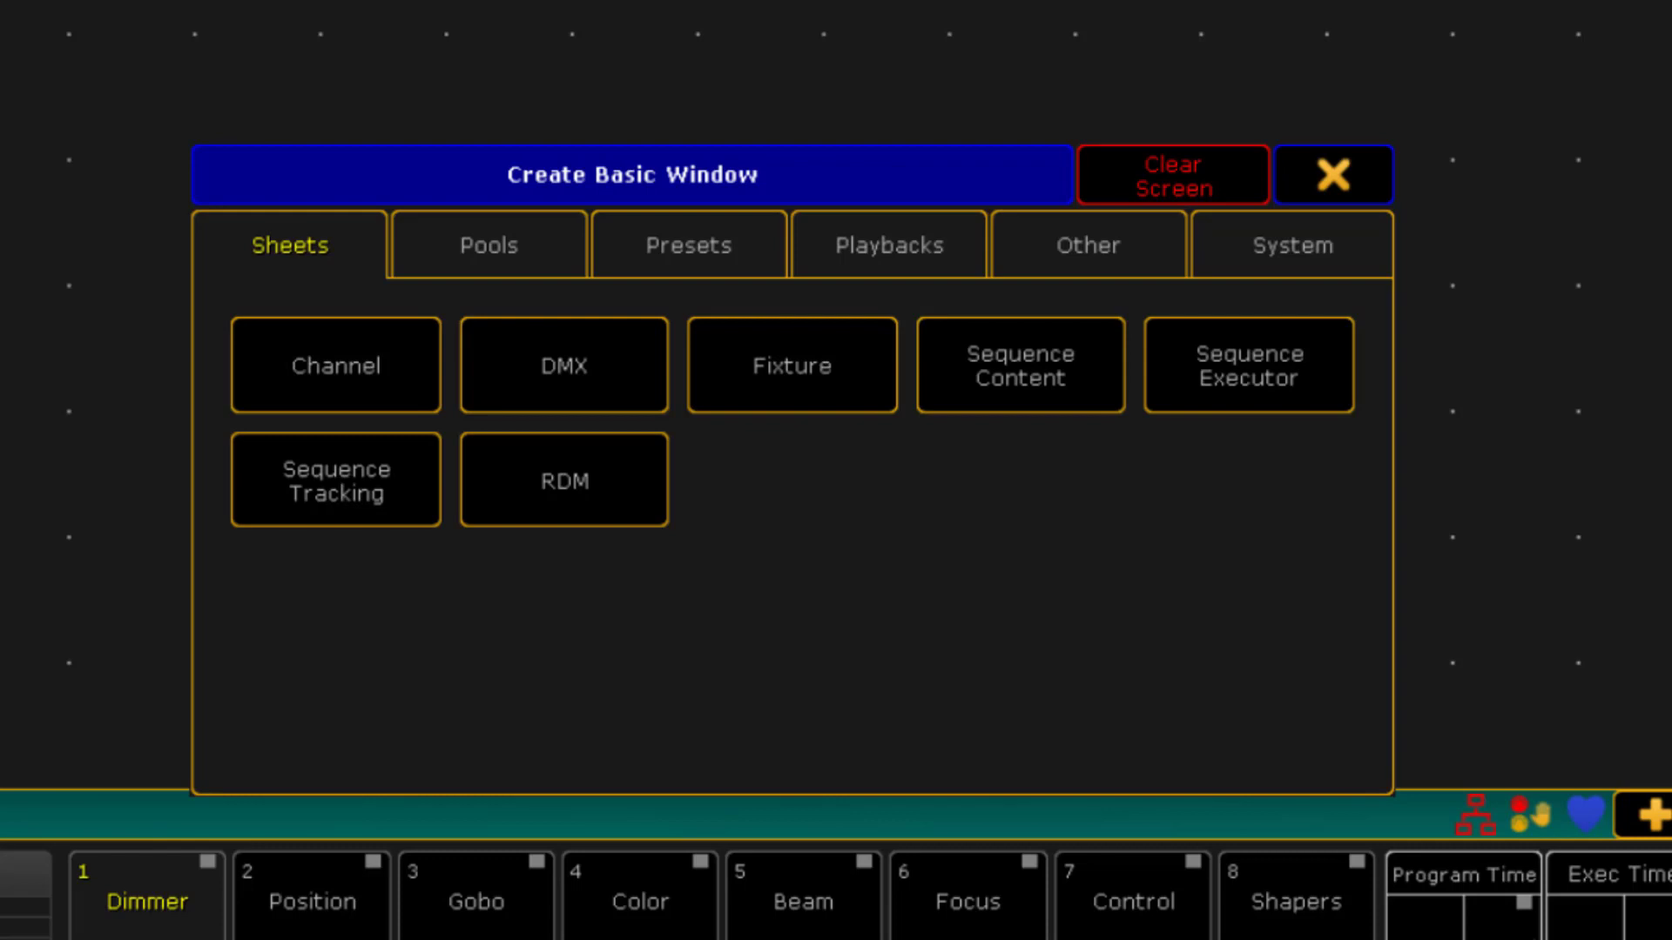
left_click(529, 248)
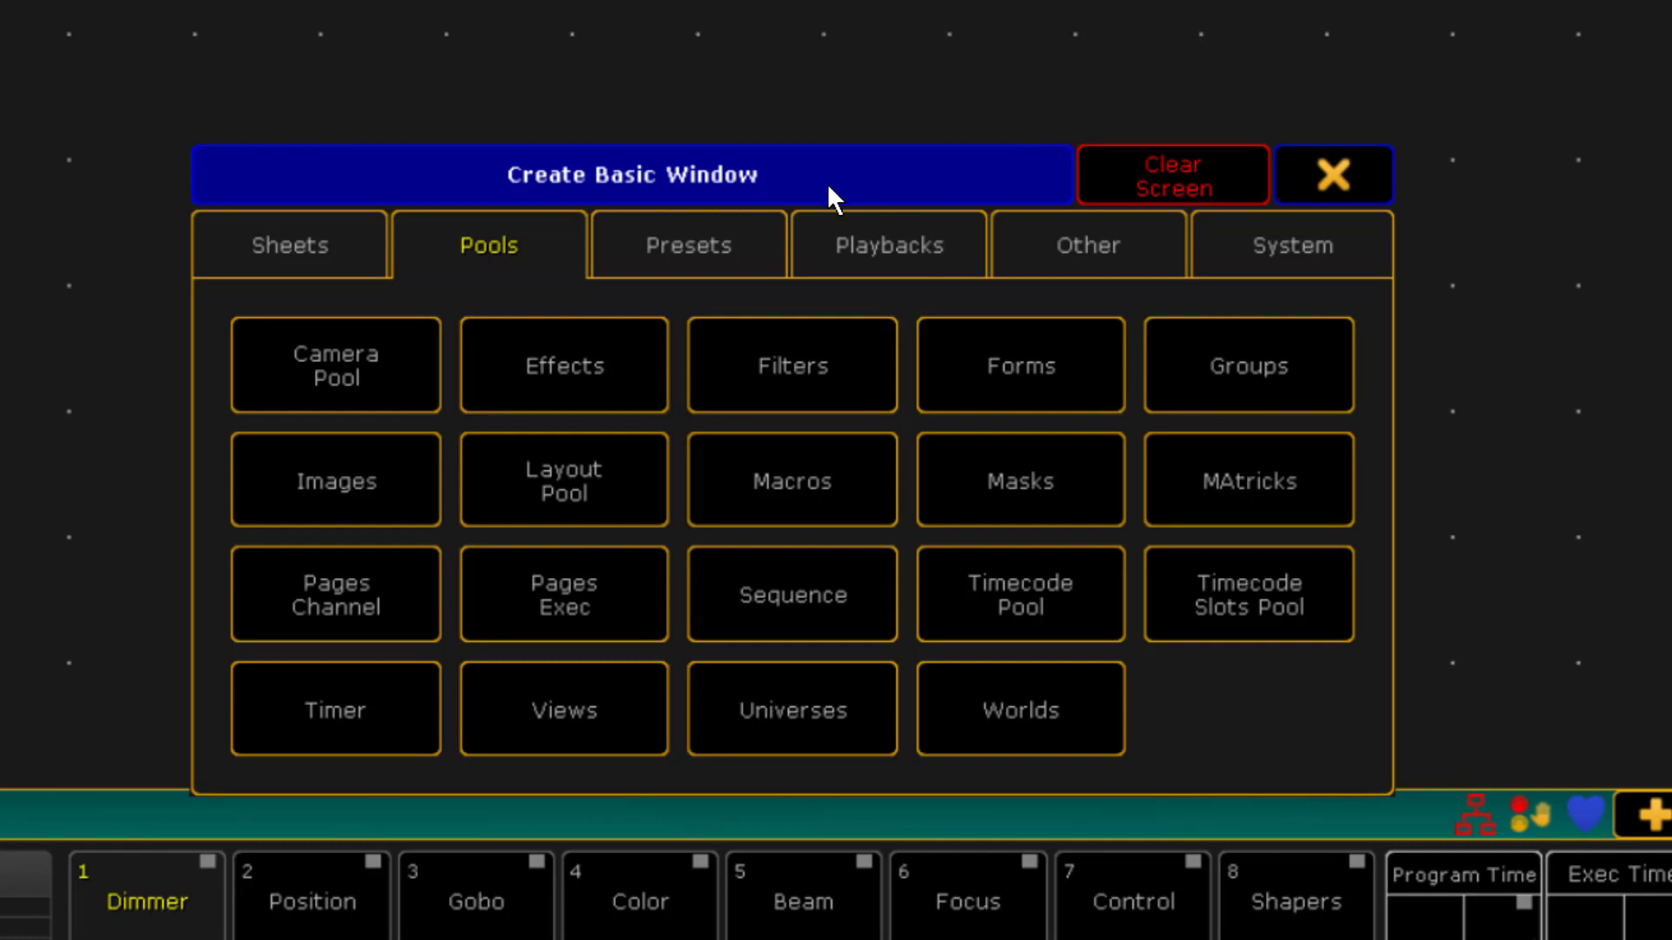
left_click(761, 235)
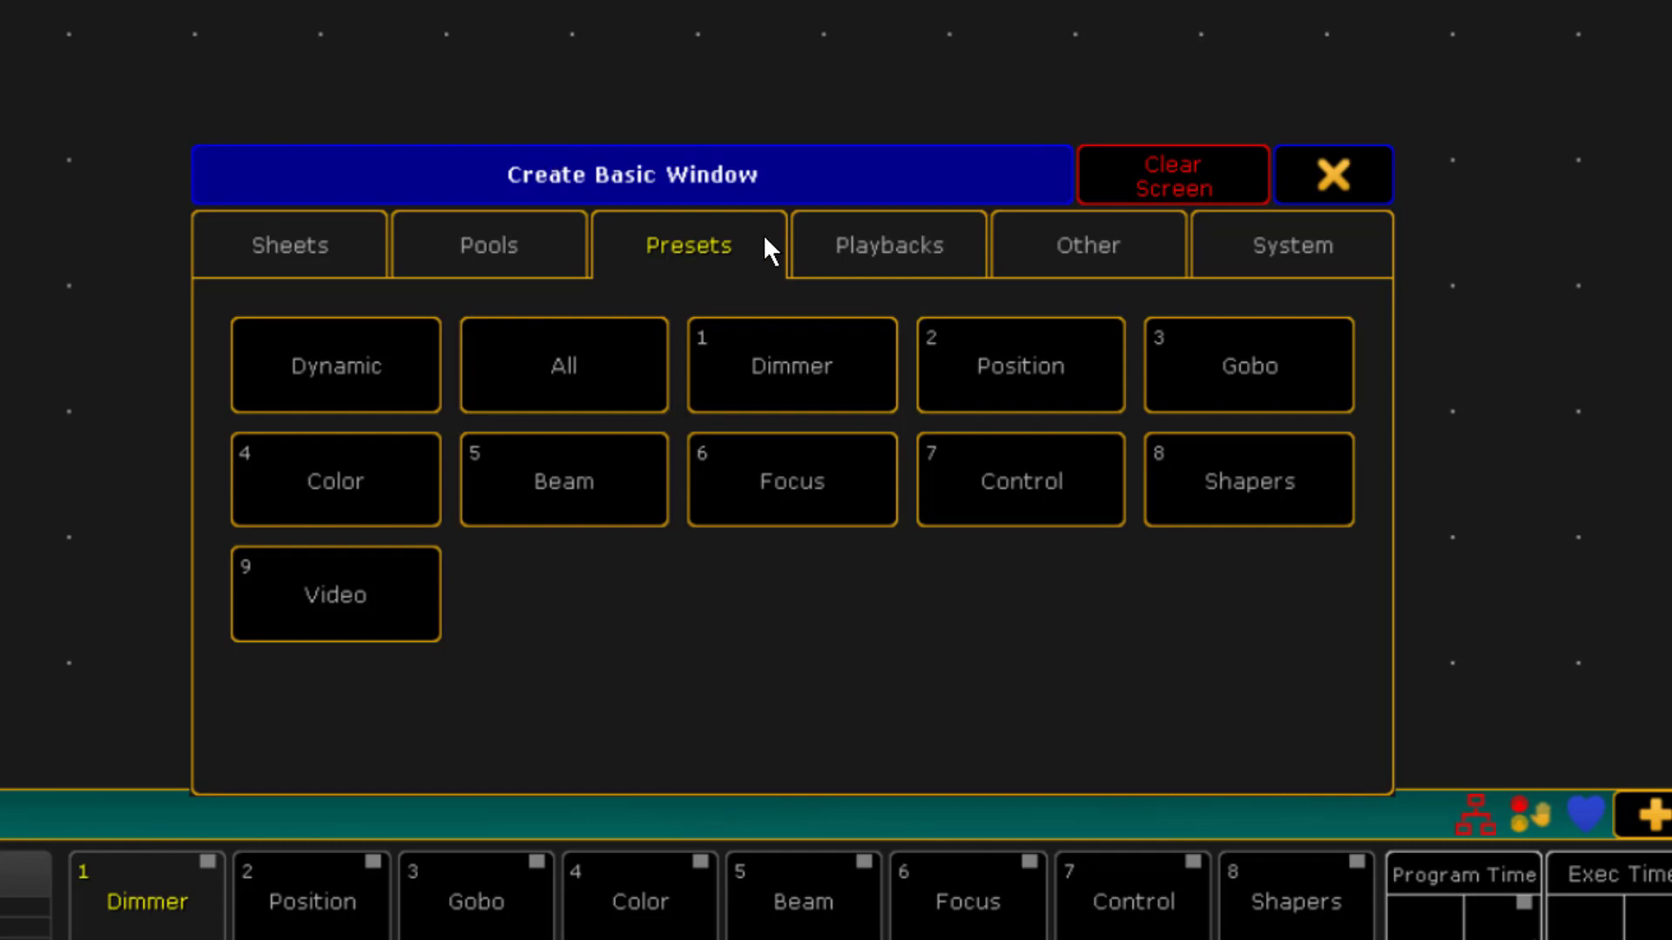
left_click(907, 253)
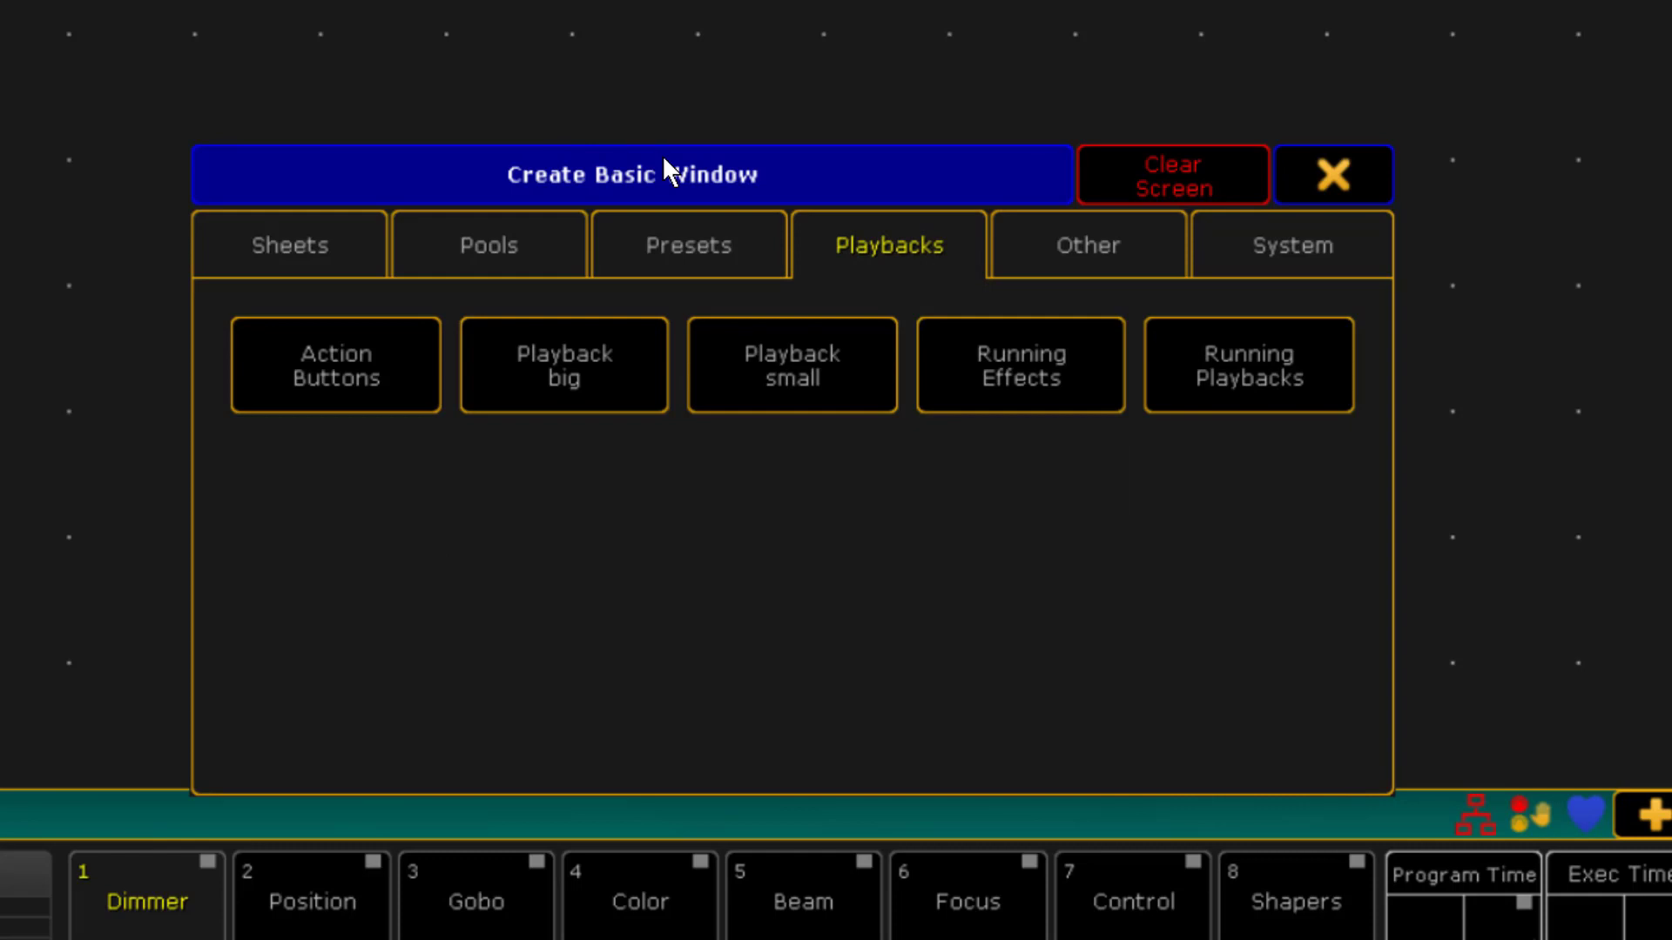
left_click(1069, 254)
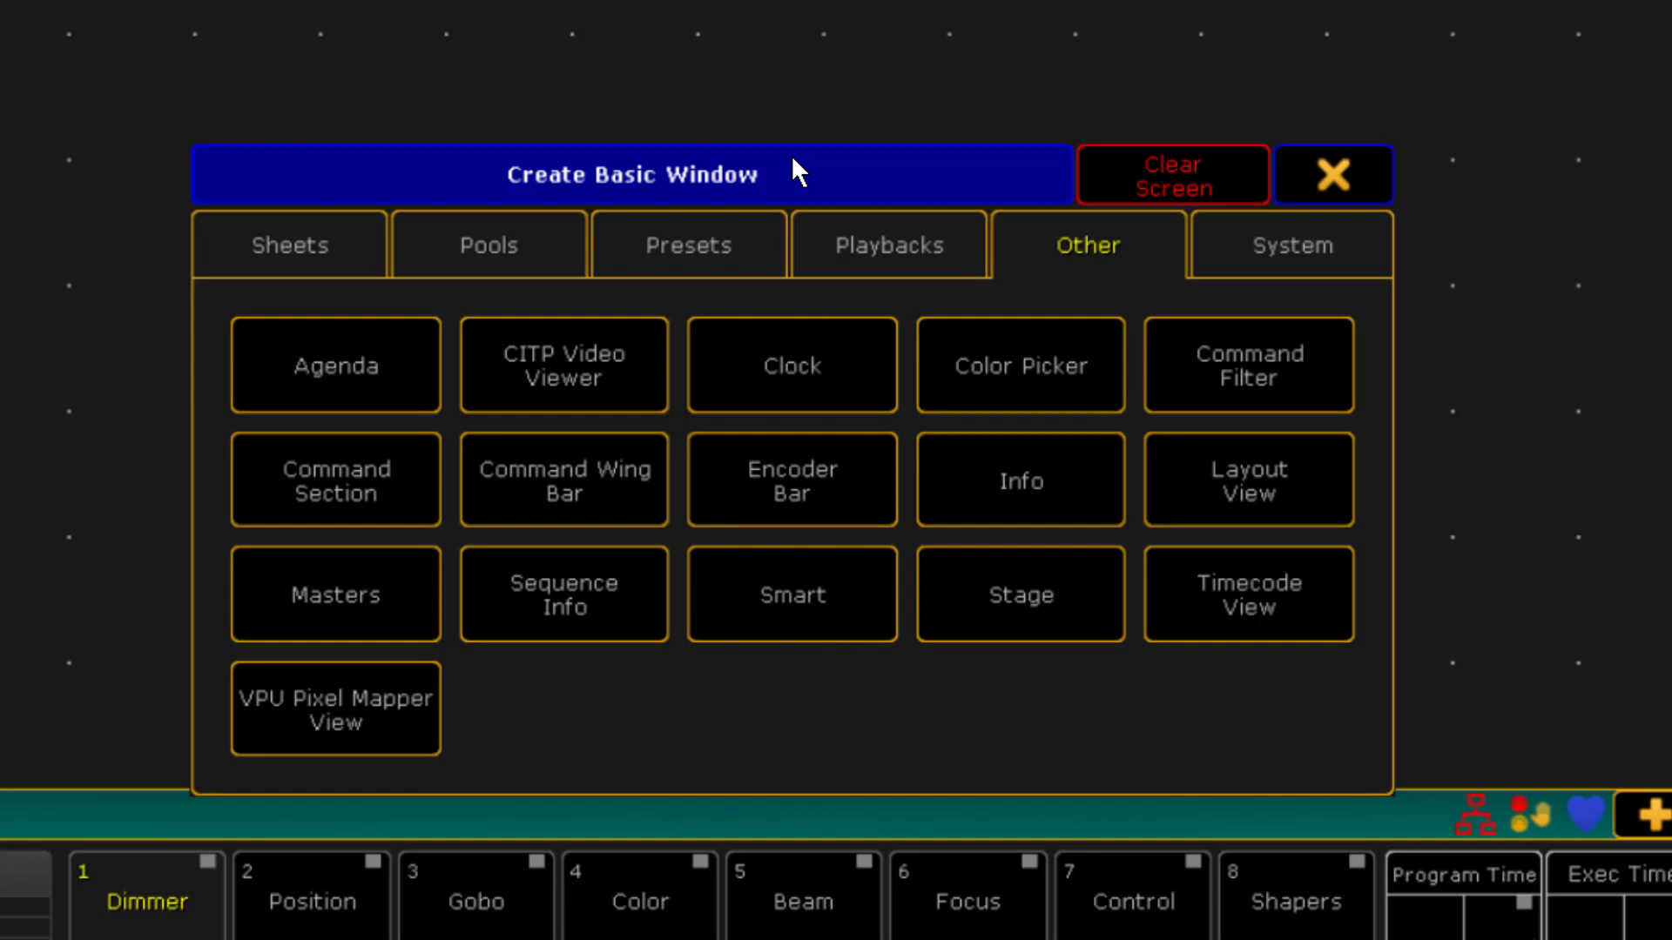
Create a Help window, place it in the workspace's upper-left corner and resize it to full width, four grid rows high
left_click(1335, 254)
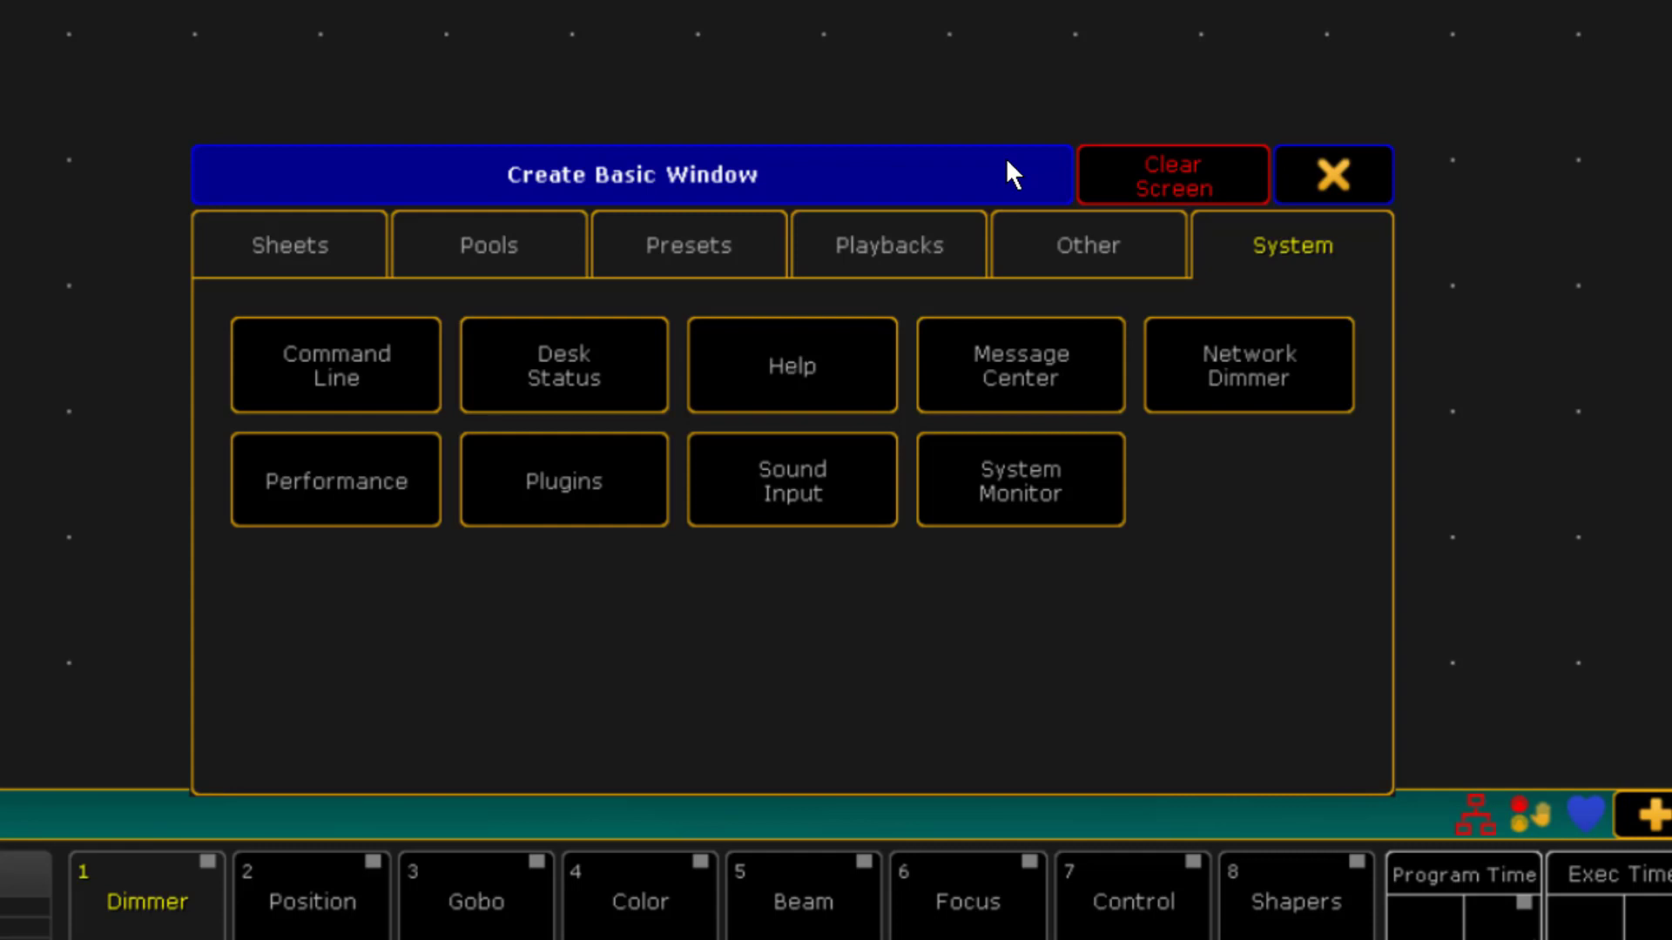
left_click(873, 366)
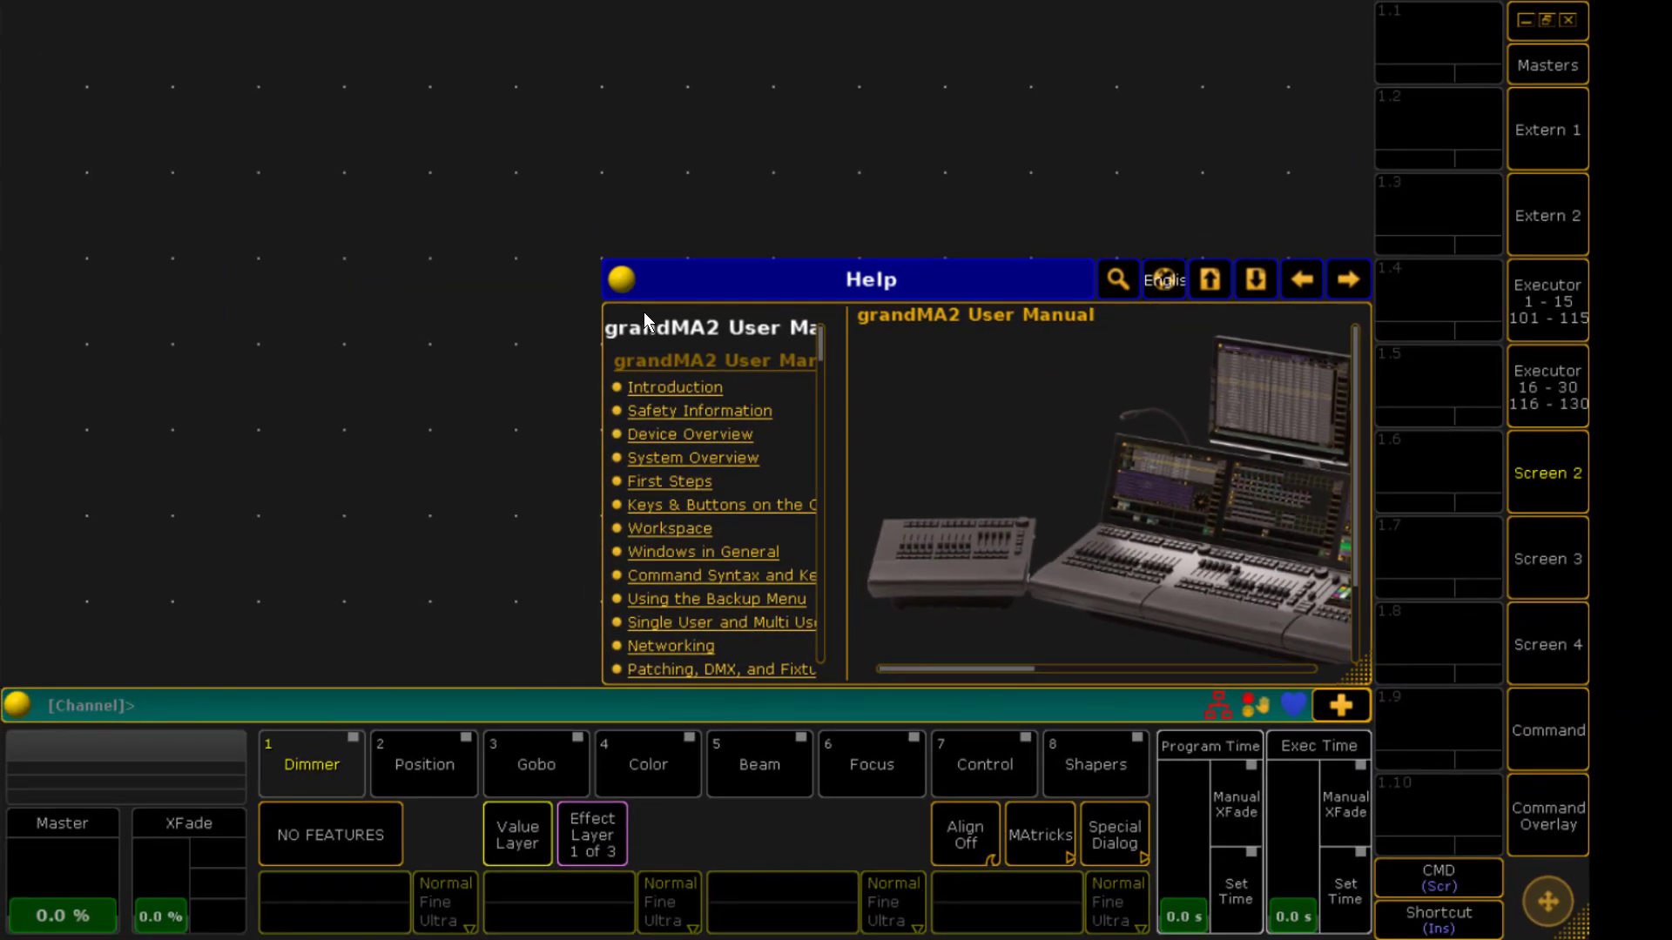
left_click_drag(814, 282, 226, 24)
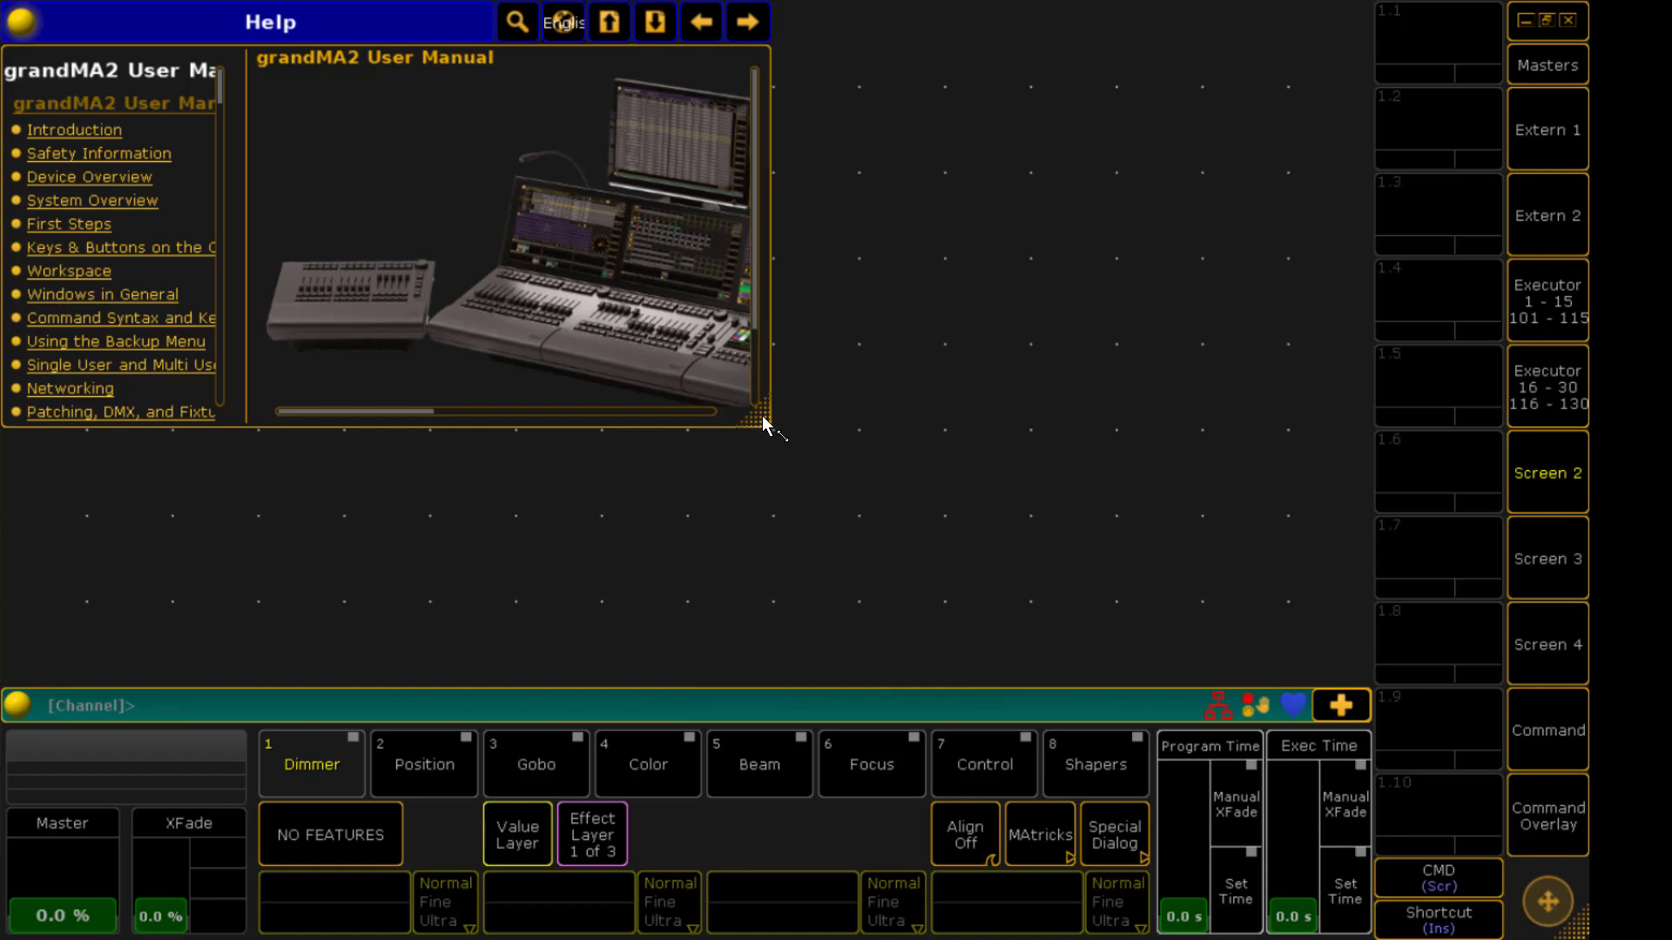
left_click_drag(762, 424, 893, 441)
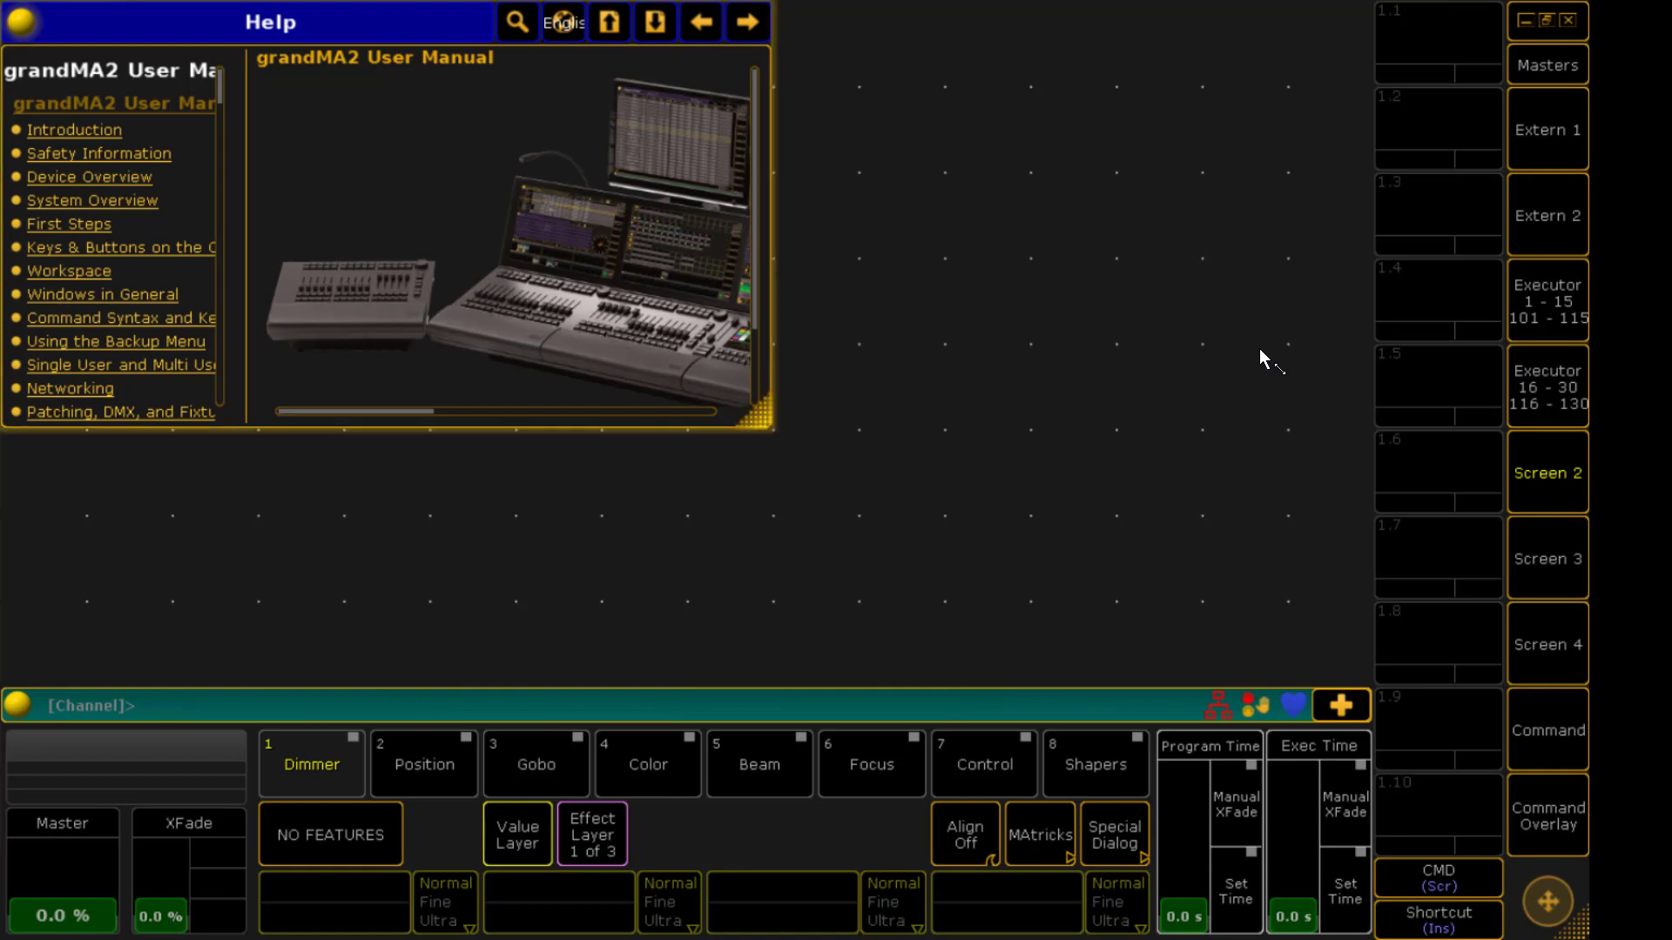
left_click_drag(1071, 253, 1071, 252)
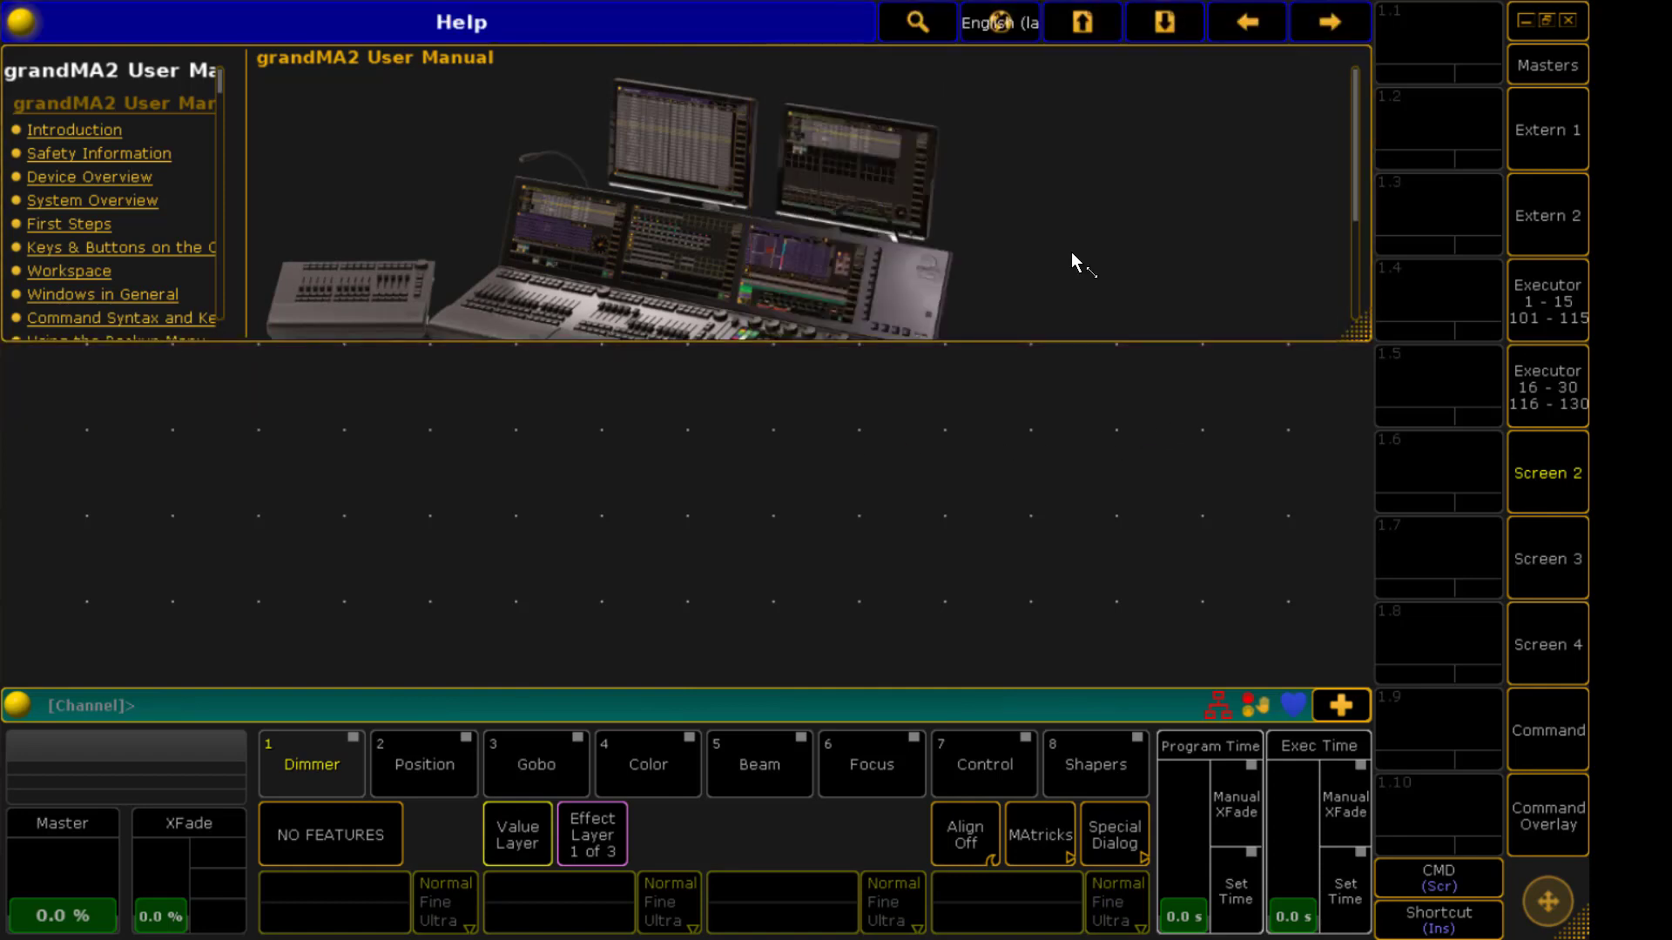
Create a Groups pool, move it directly below the Help window and resize it to a single row across the full width
left_click(665, 583)
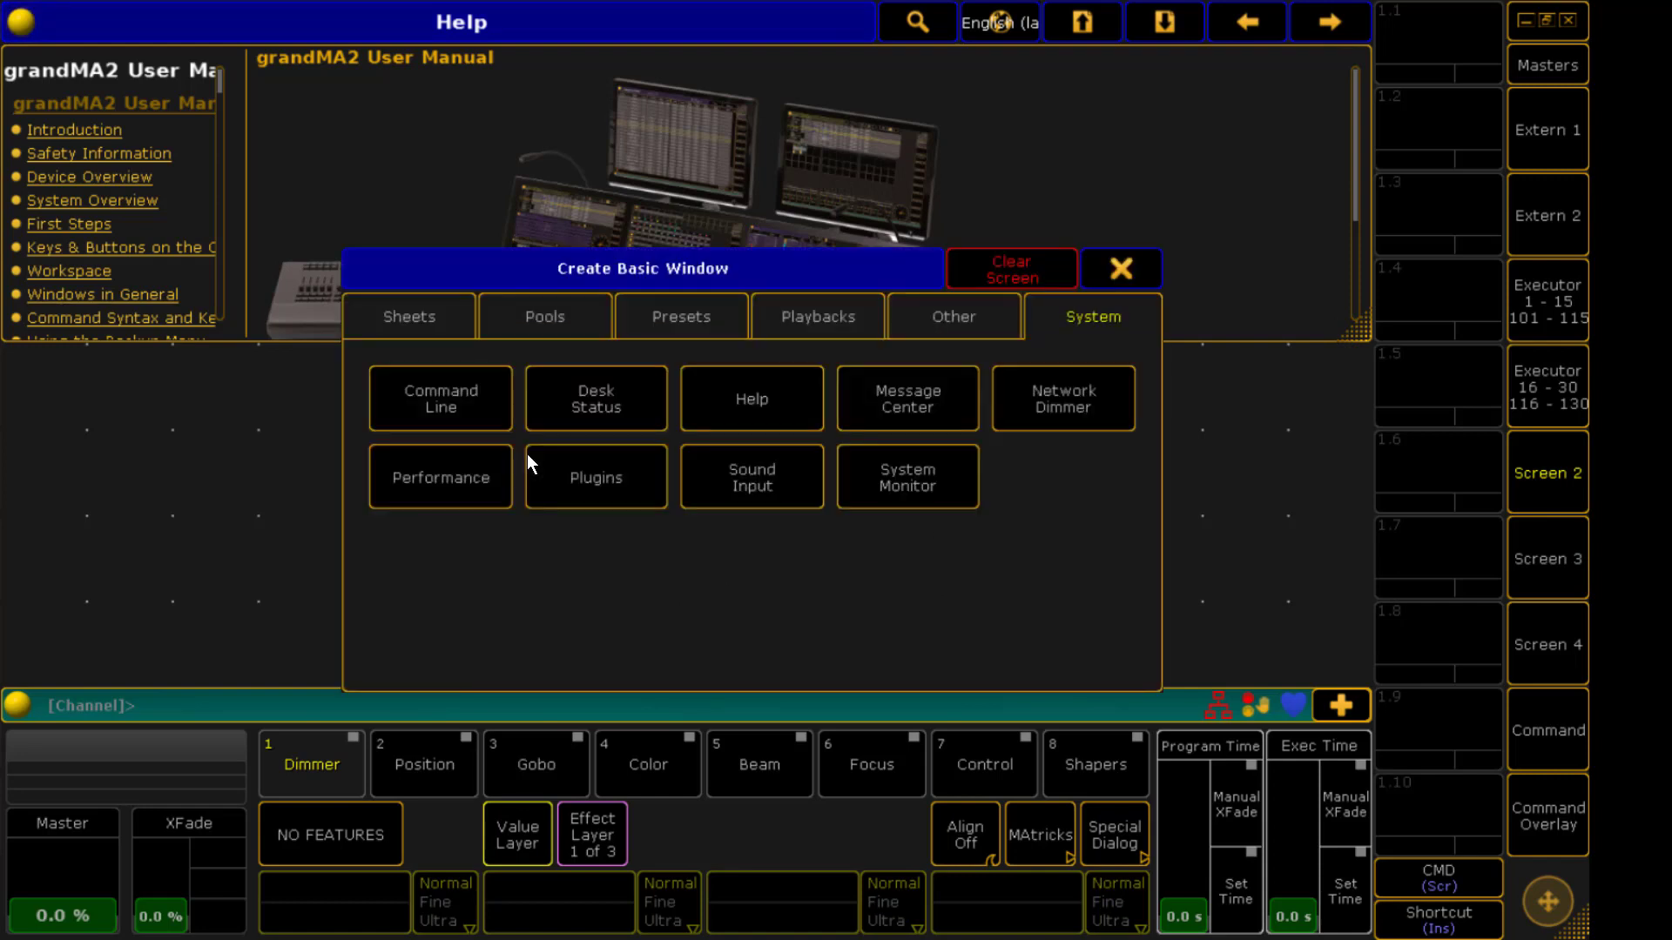
left_click(569, 329)
left_click(1062, 399)
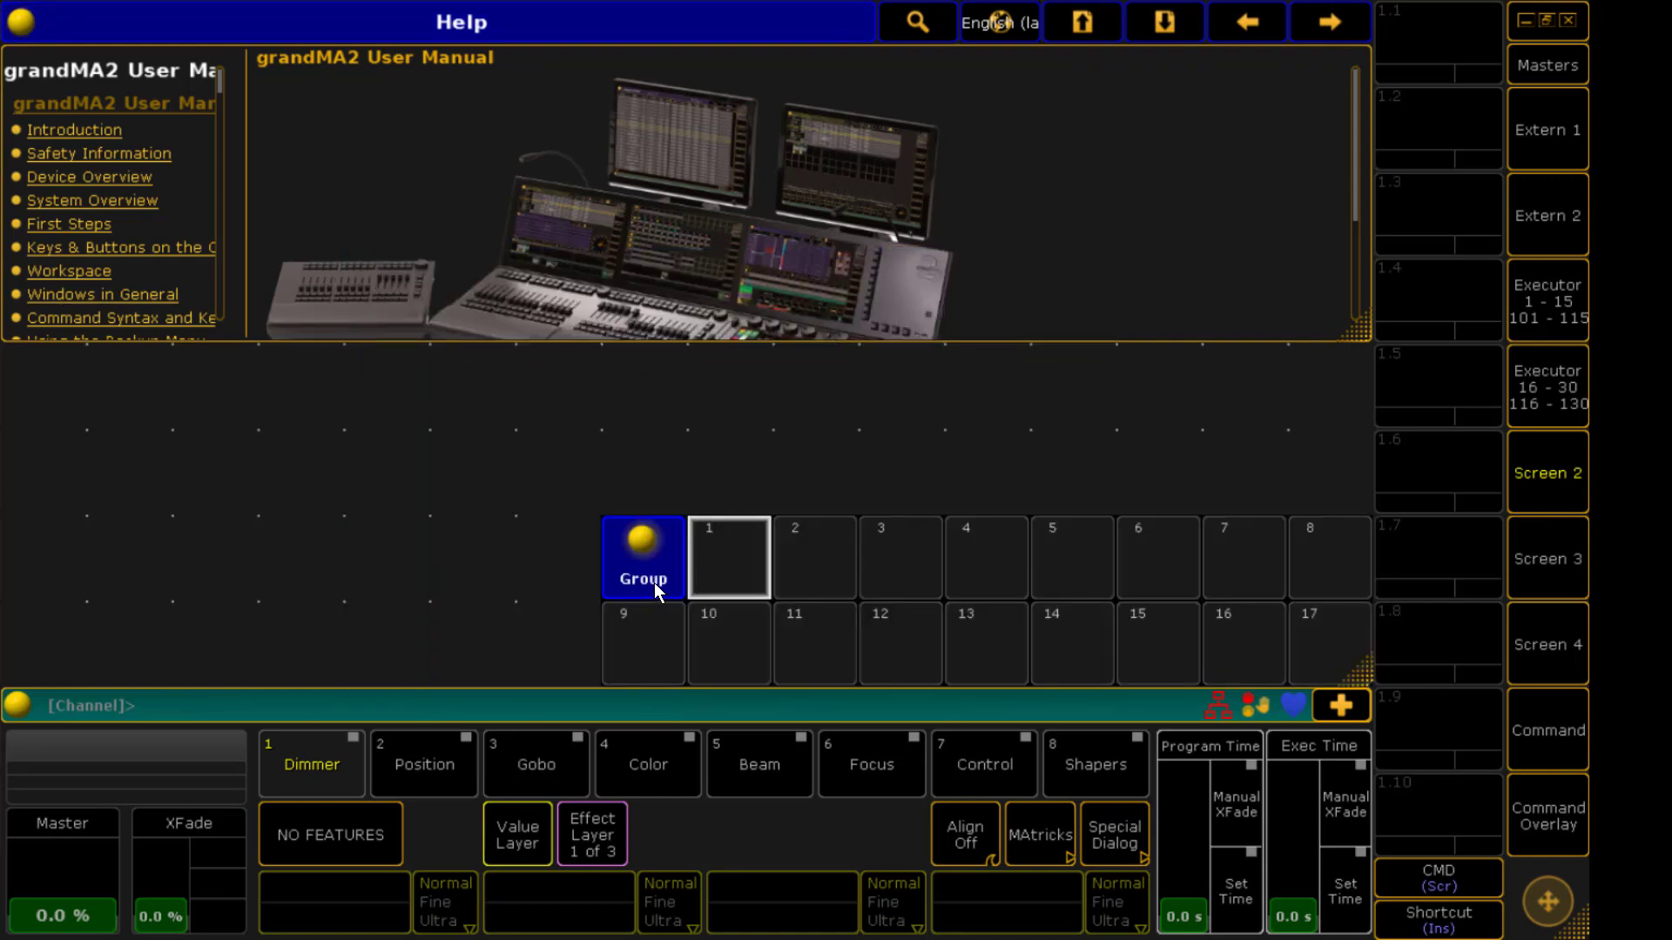
left_click_drag(654, 582, 54, 413)
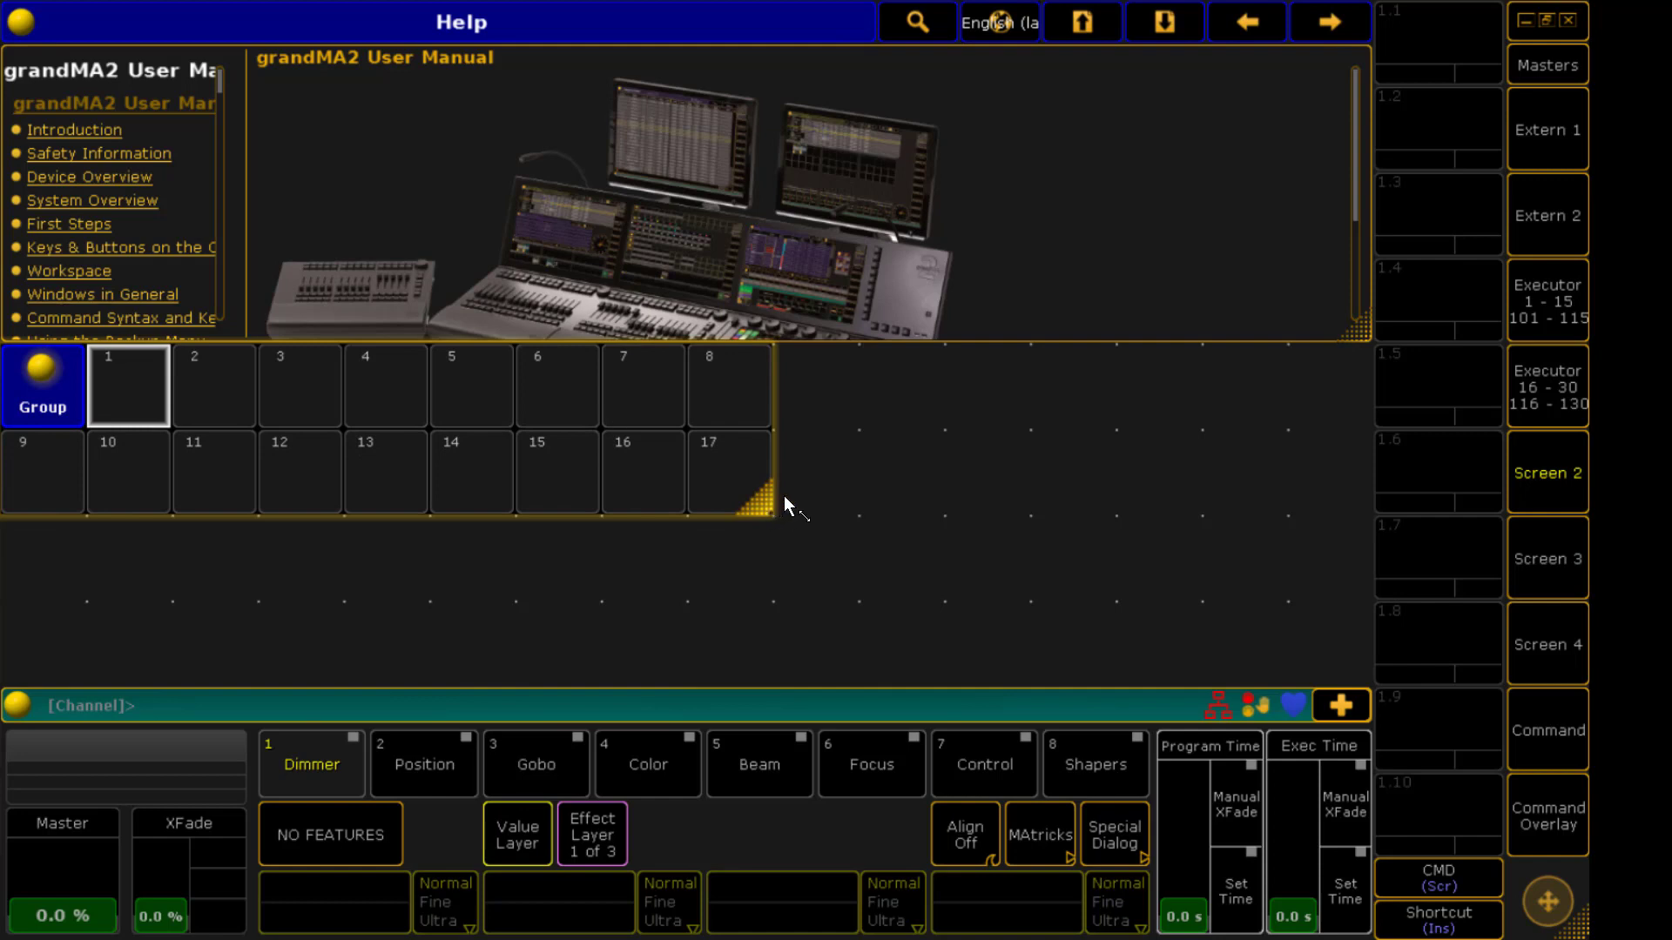
left_click_drag(1346, 422, 1347, 422)
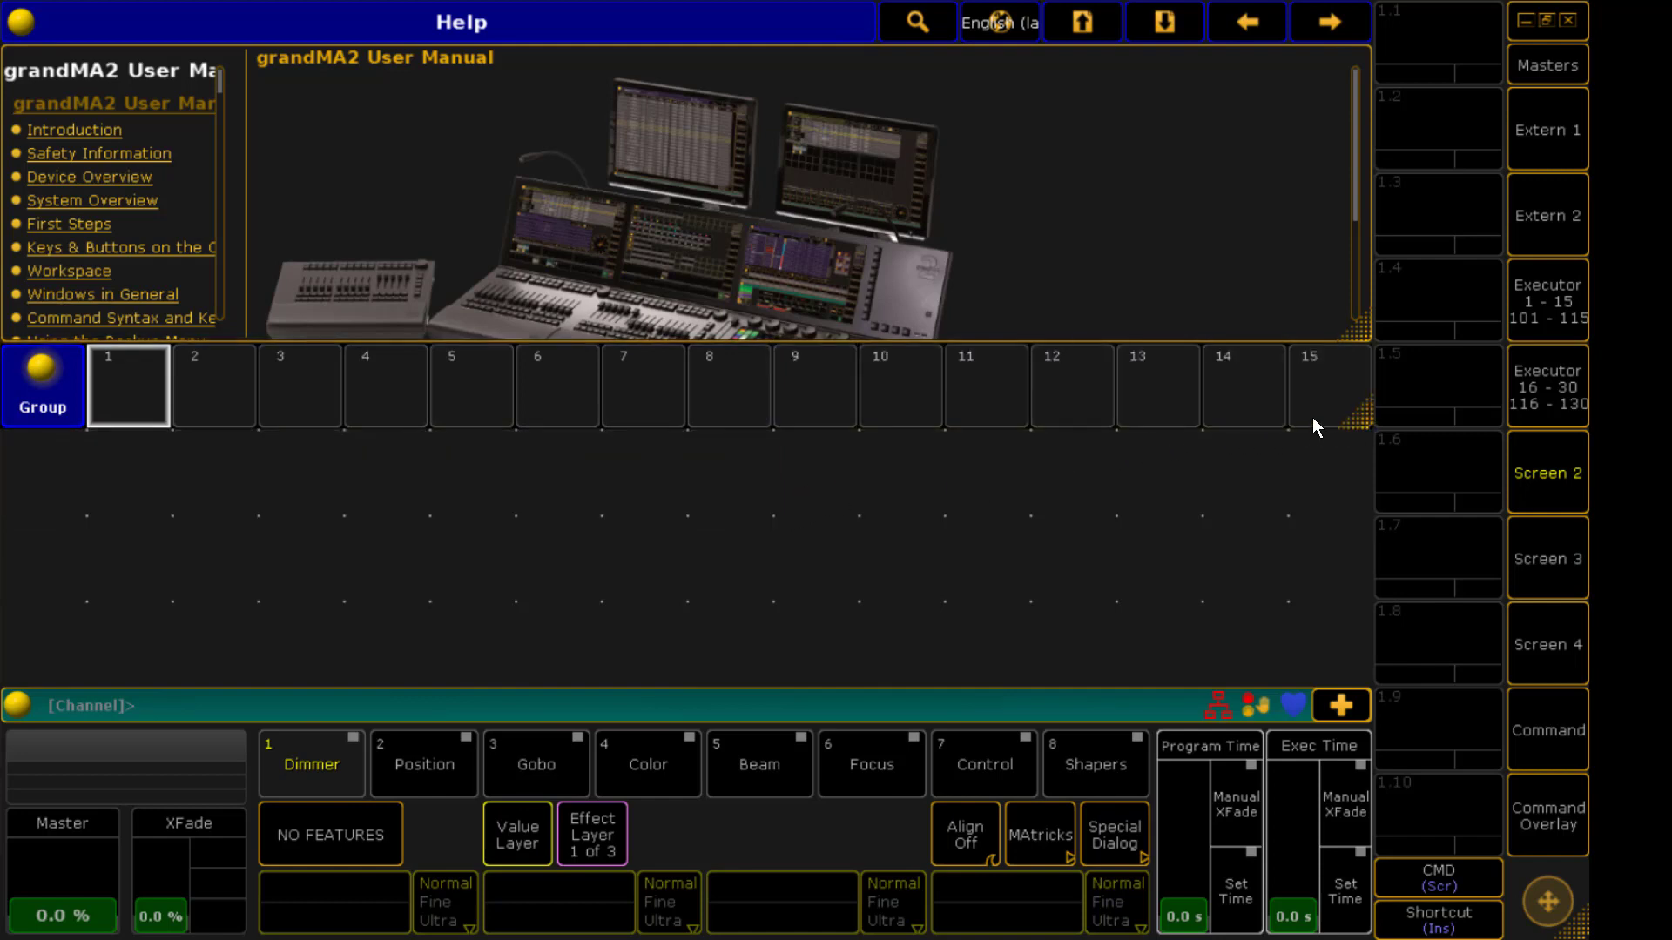
Delete the Group pool and the Help window from the screen
left_click(45, 373)
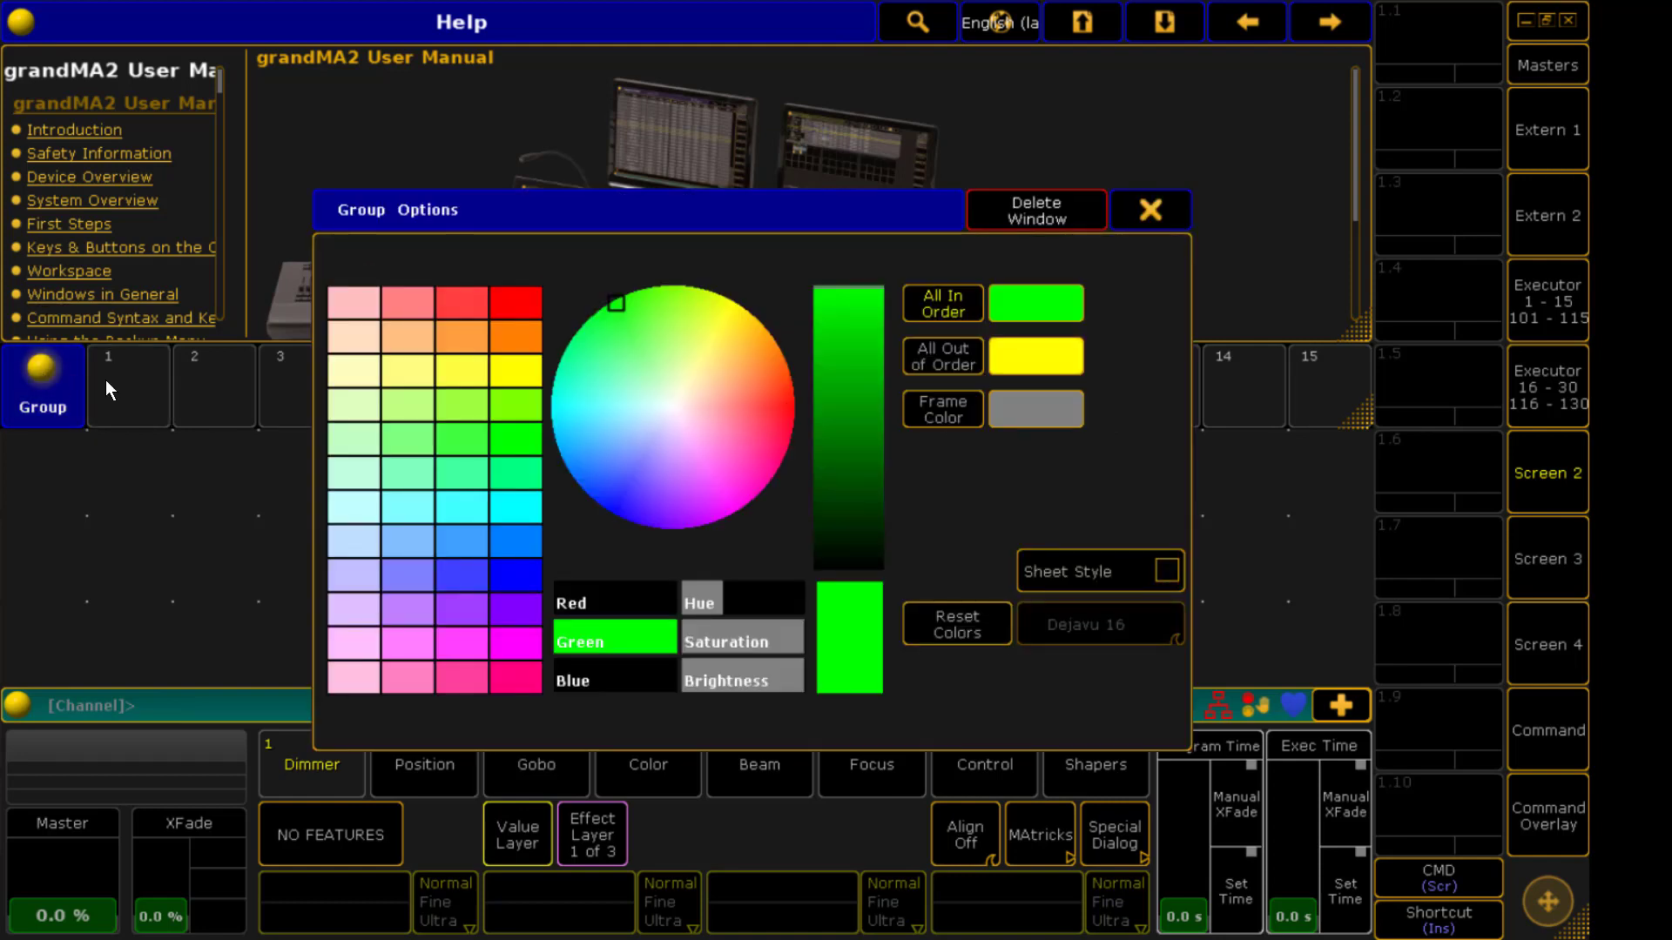
left_click(1066, 212)
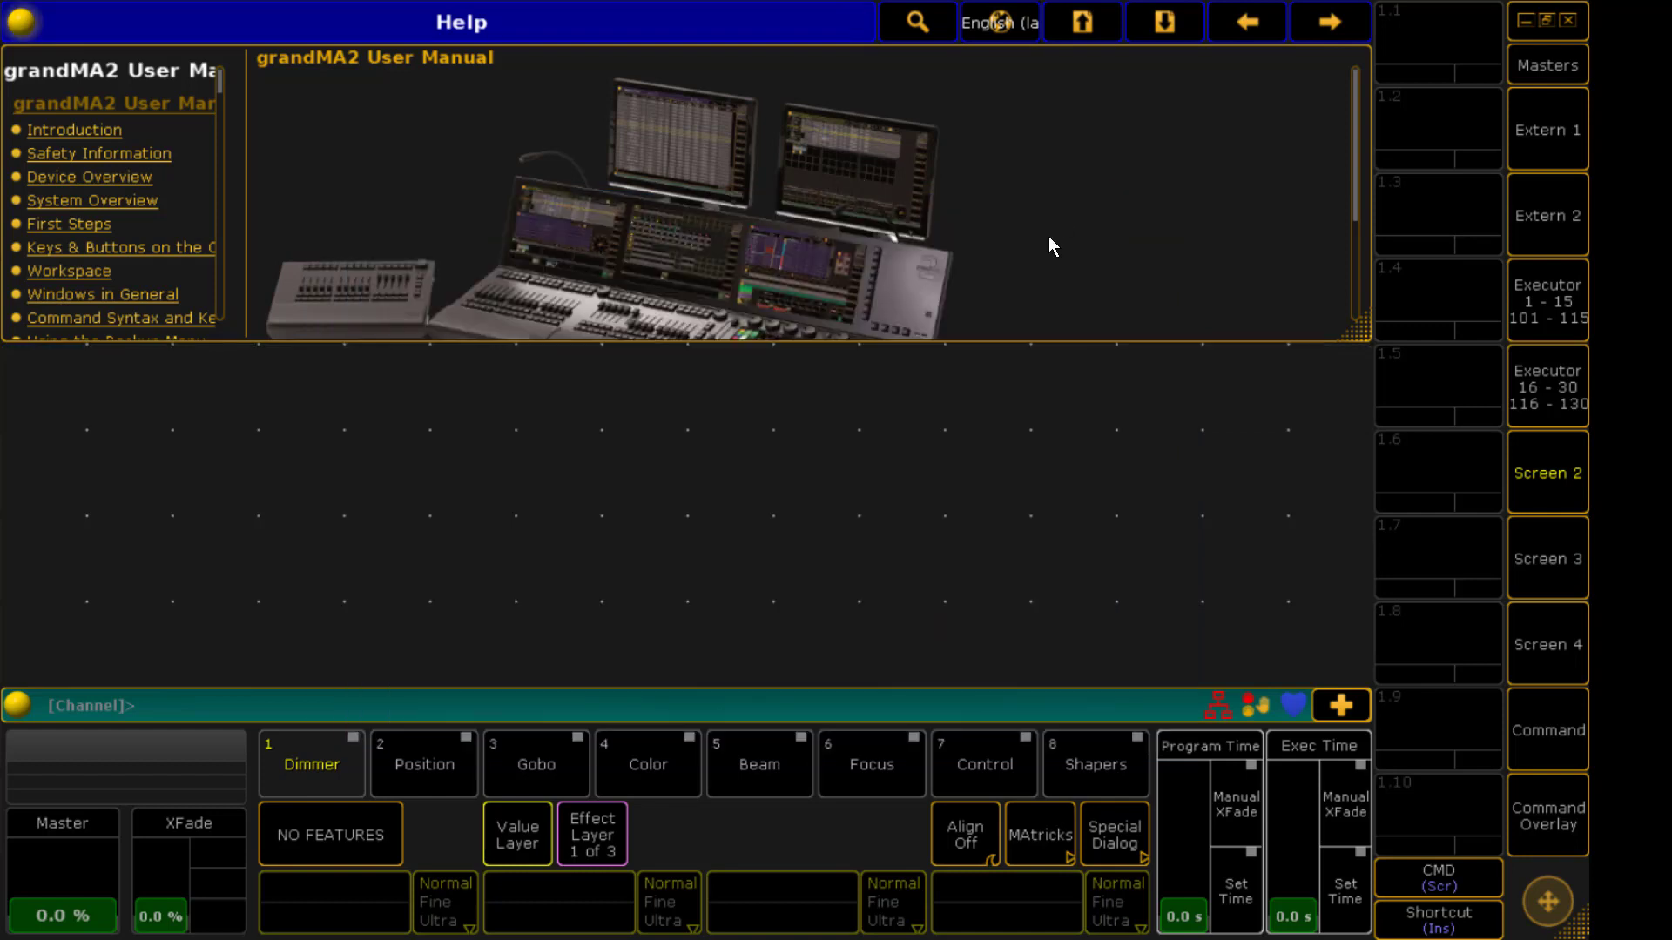
left_click(21, 22)
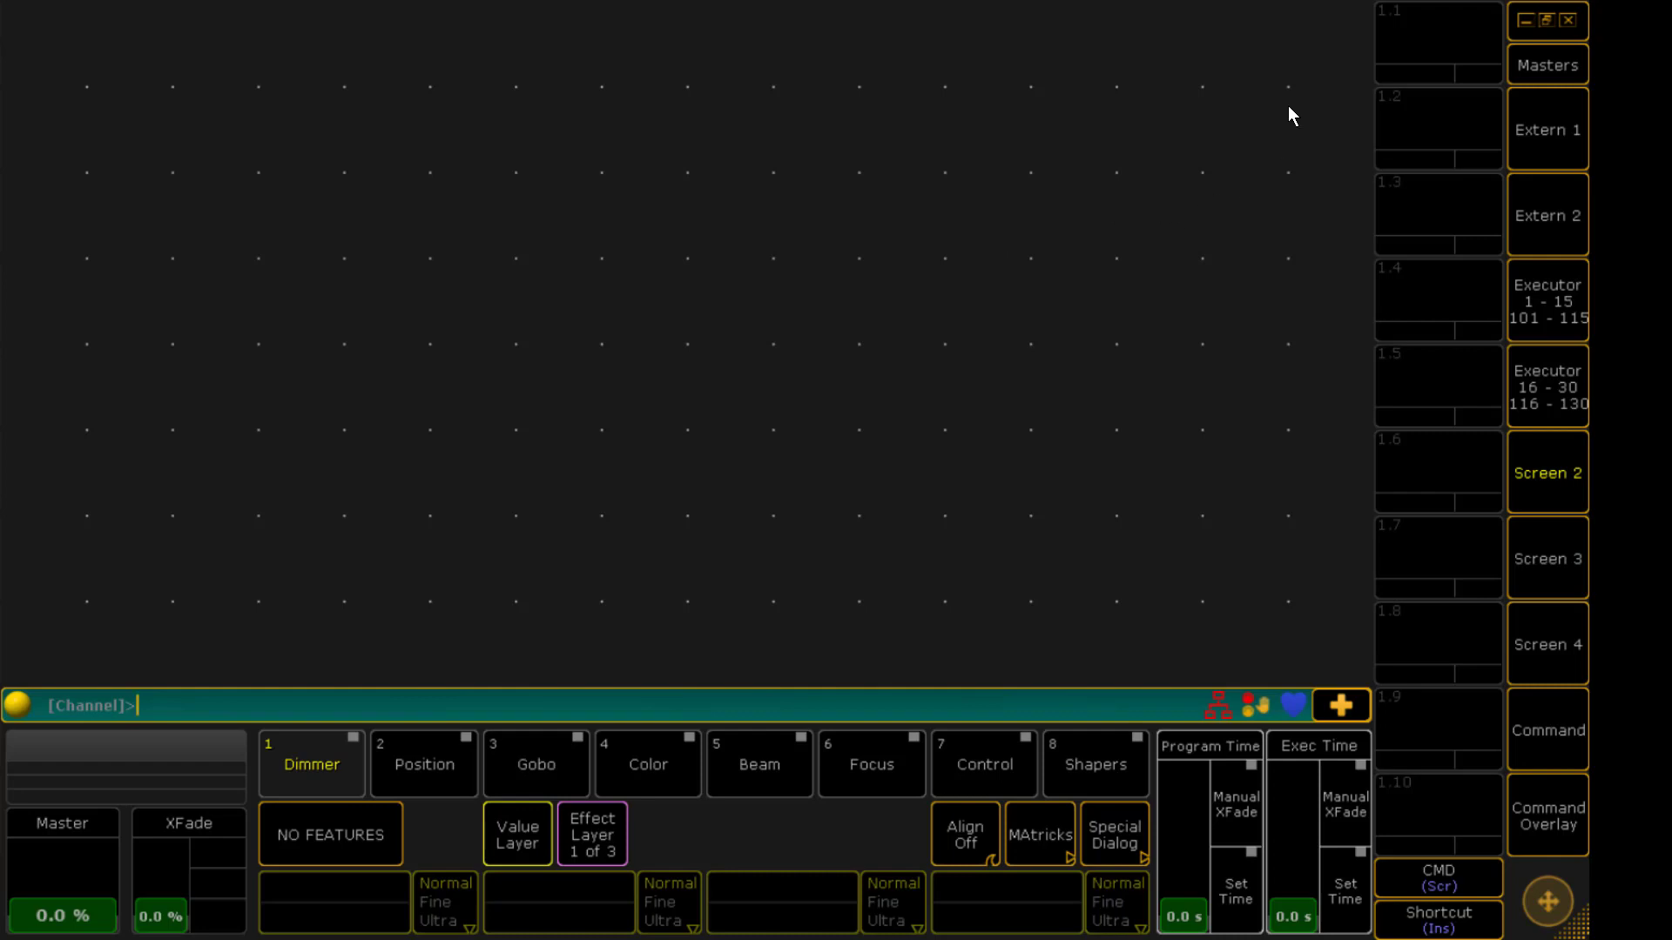
Create a one-column Effects pool and place it along the workspace's left edge
left_click(1069, 29)
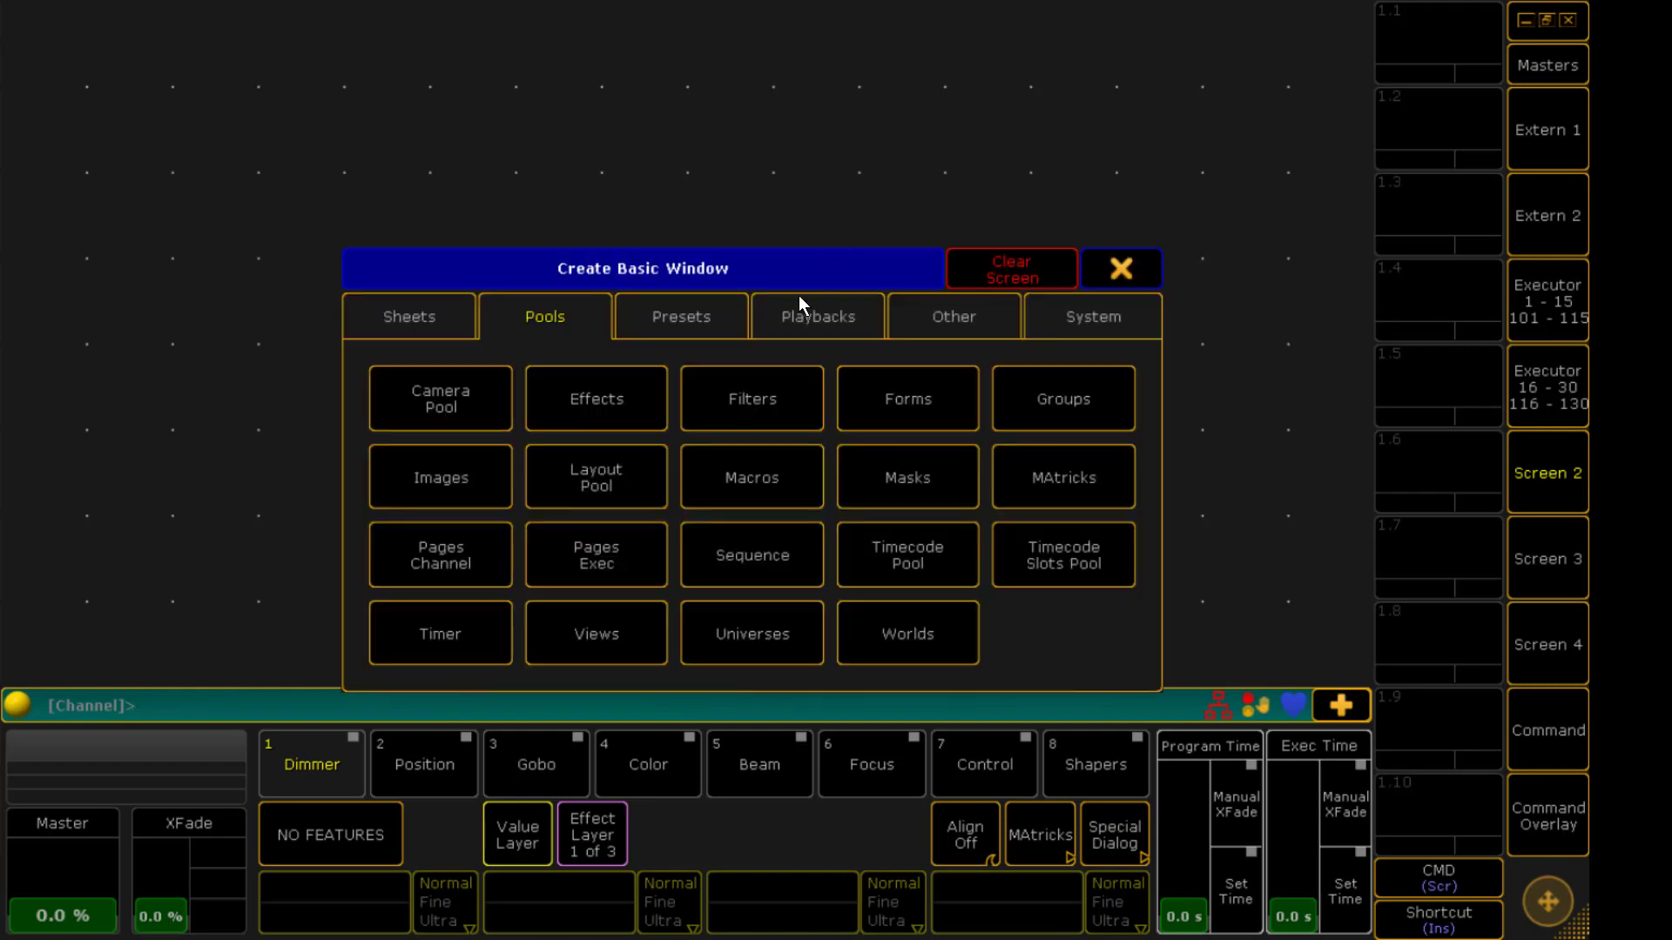
left_click(510, 312)
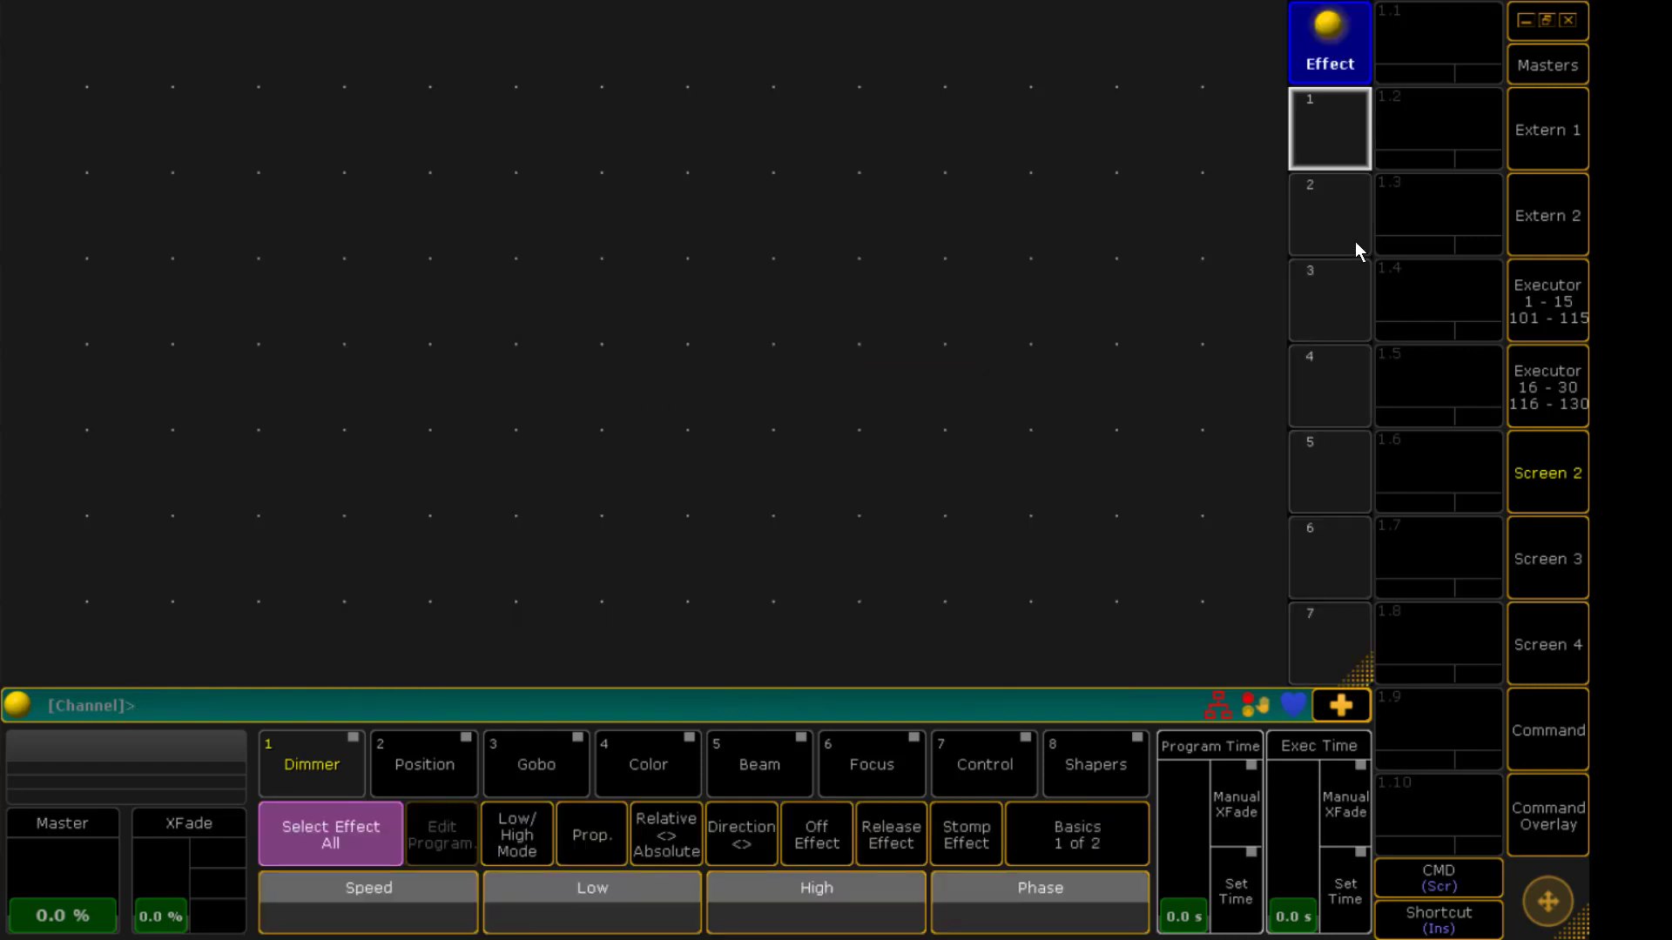
left_click_drag(1329, 70, 40, 60)
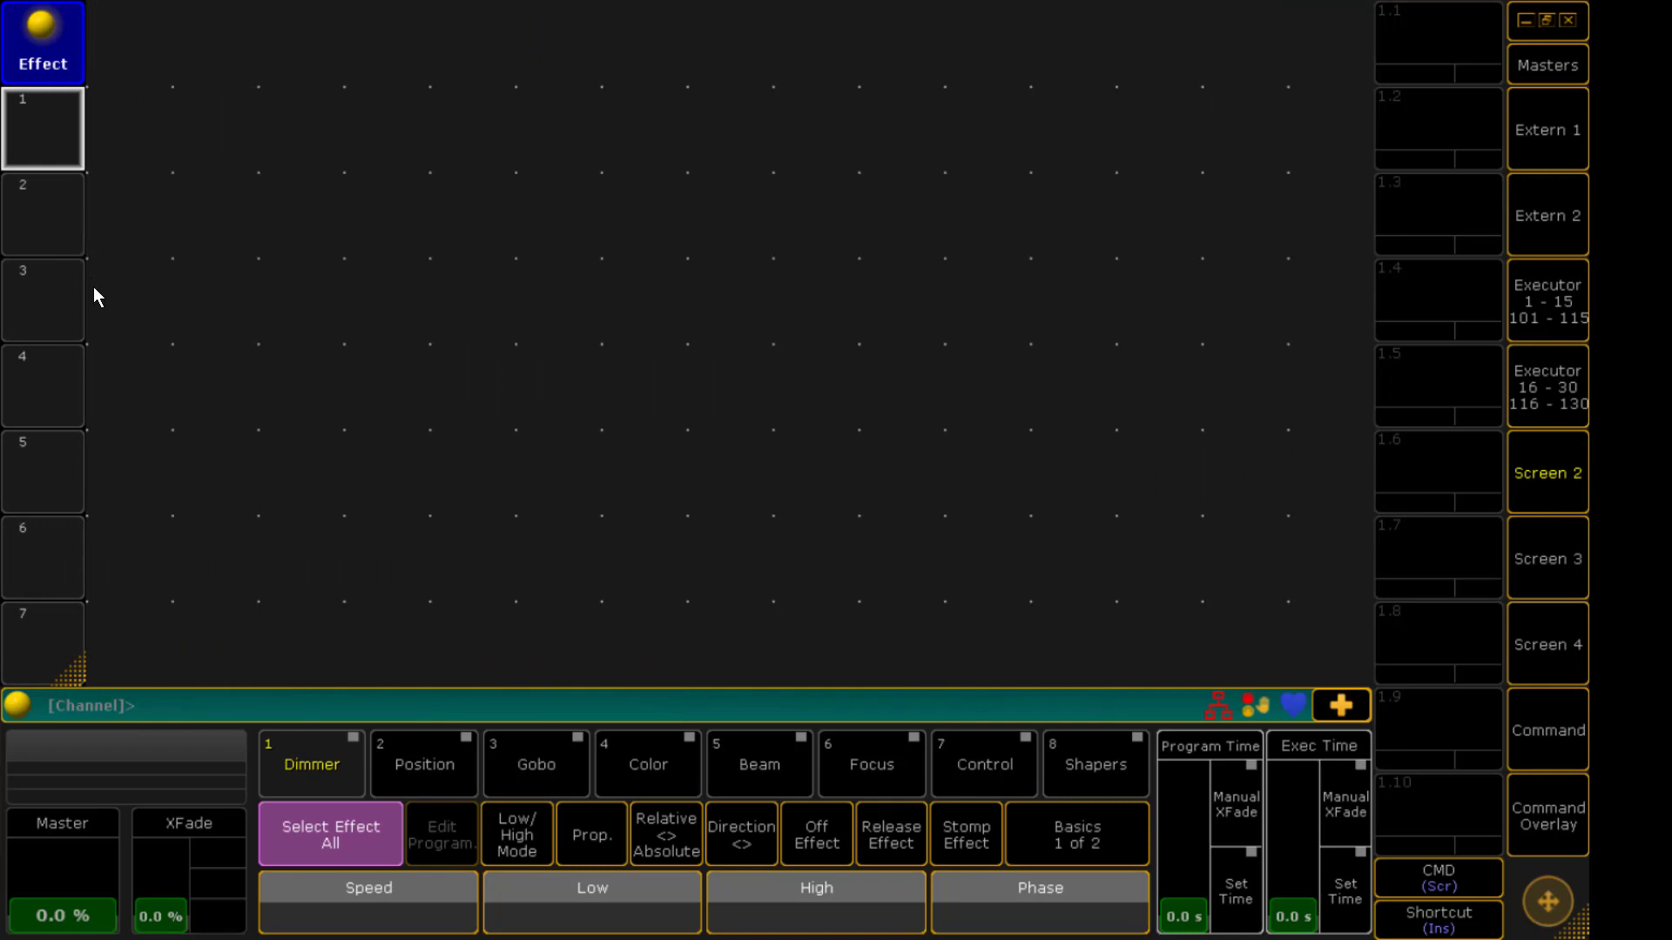
Create a one-row Groups pool and place it along the top of the workspace, beside the Effect pool's title
left_click(102, 515)
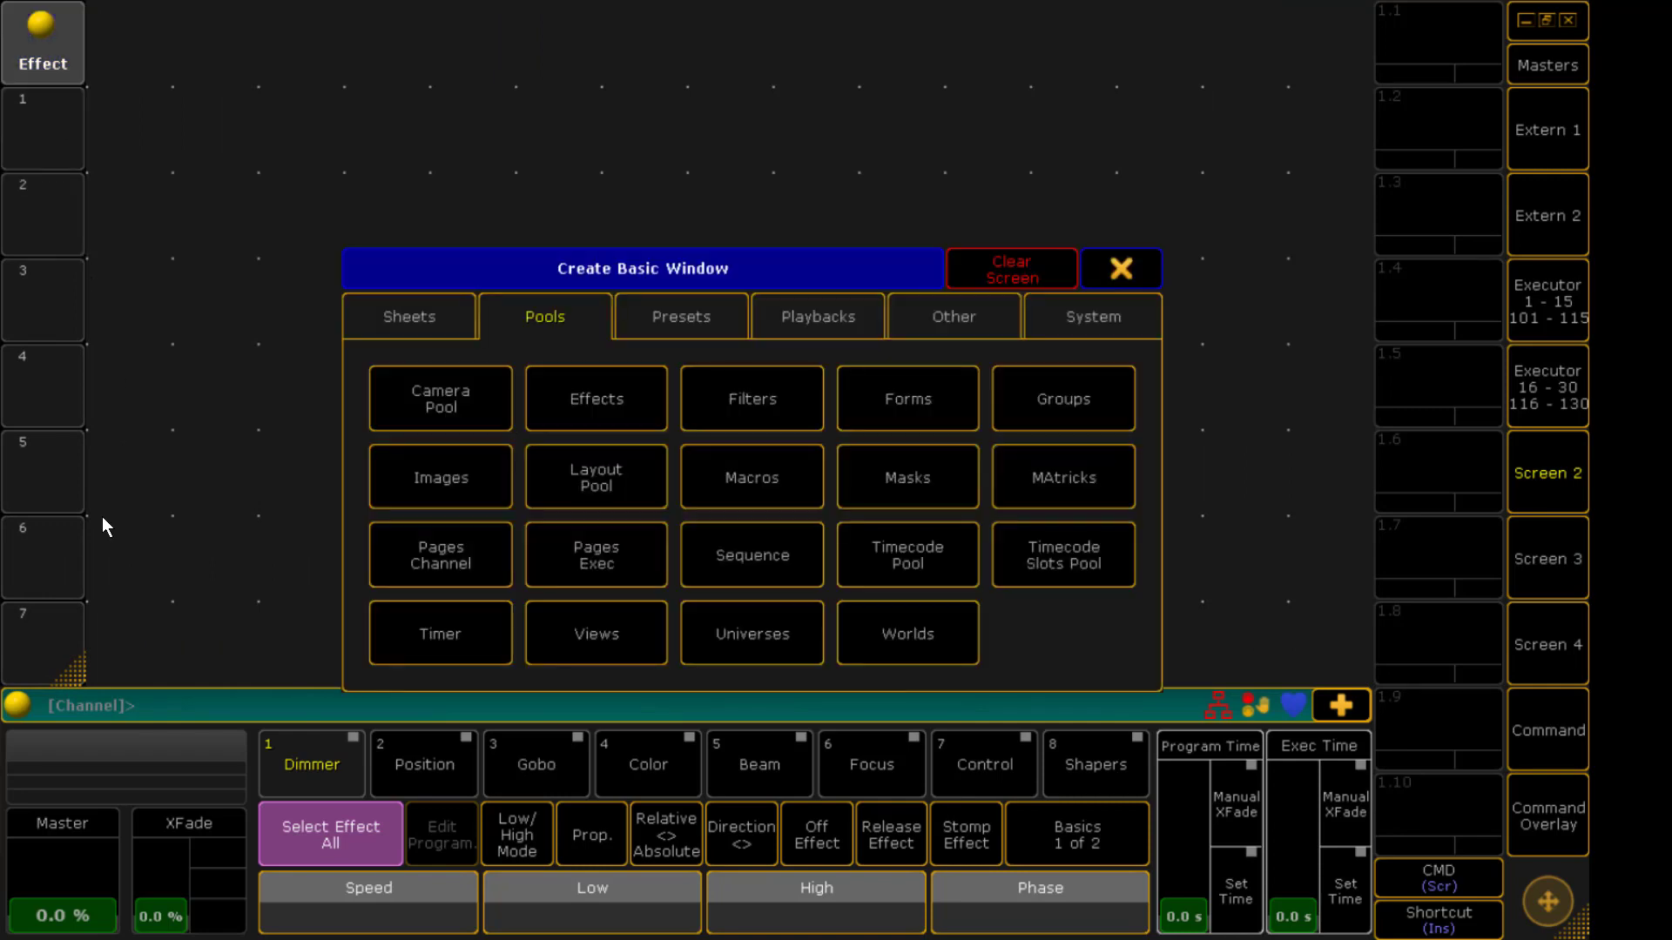
left_click(1063, 399)
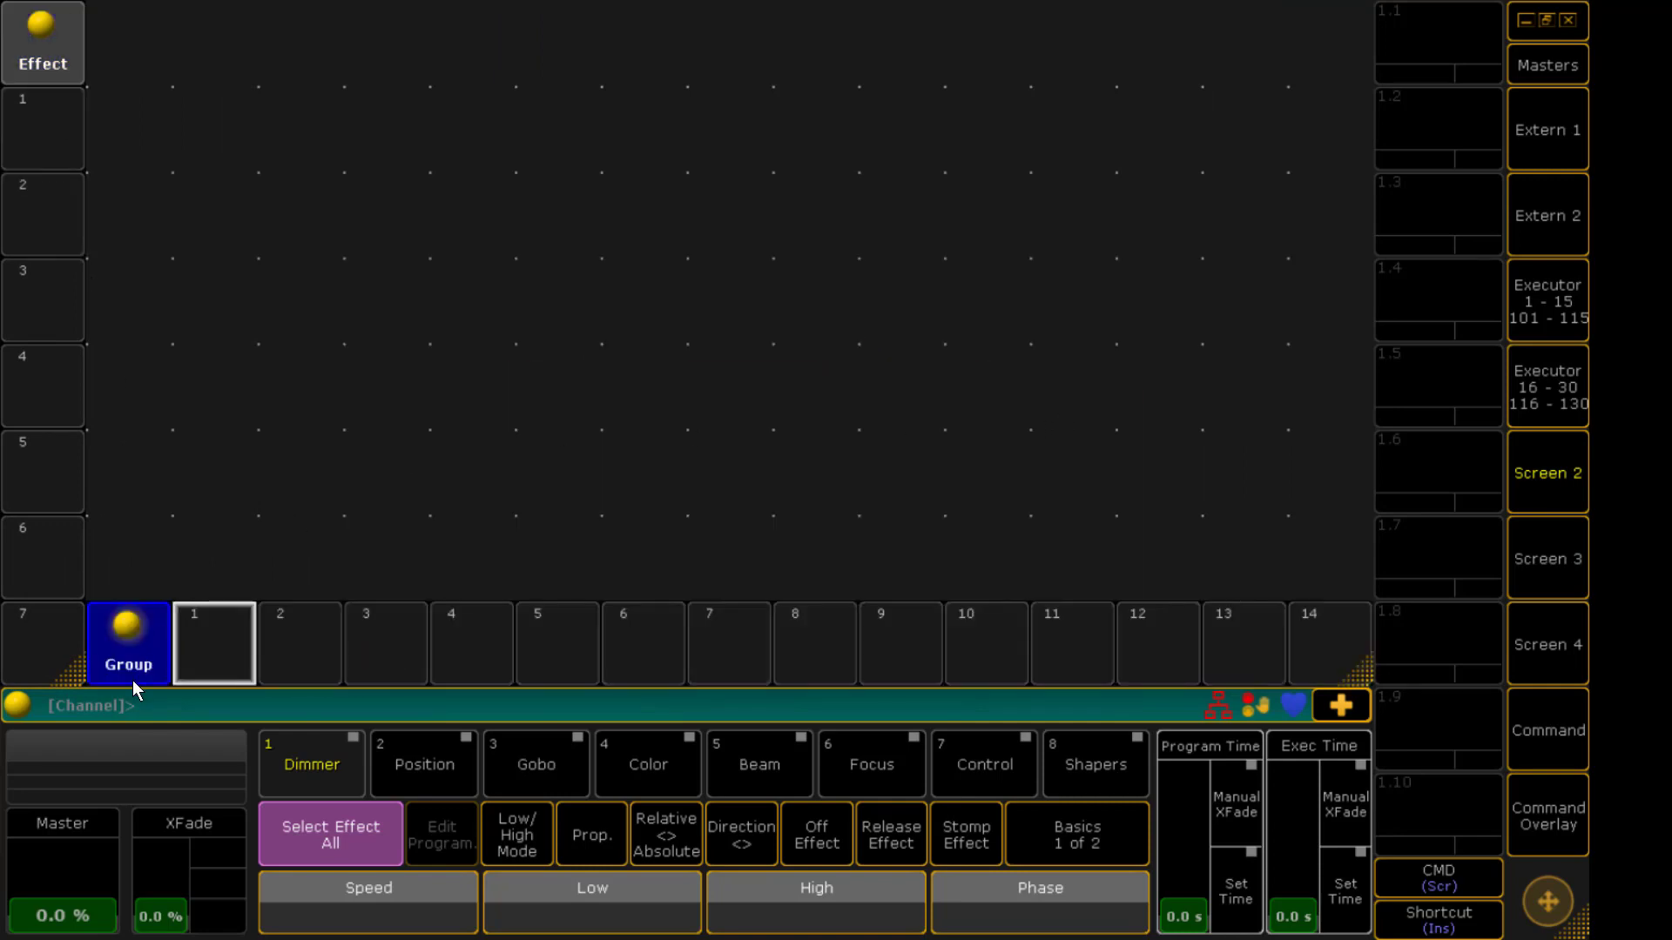
left_click_drag(132, 681, 109, 59)
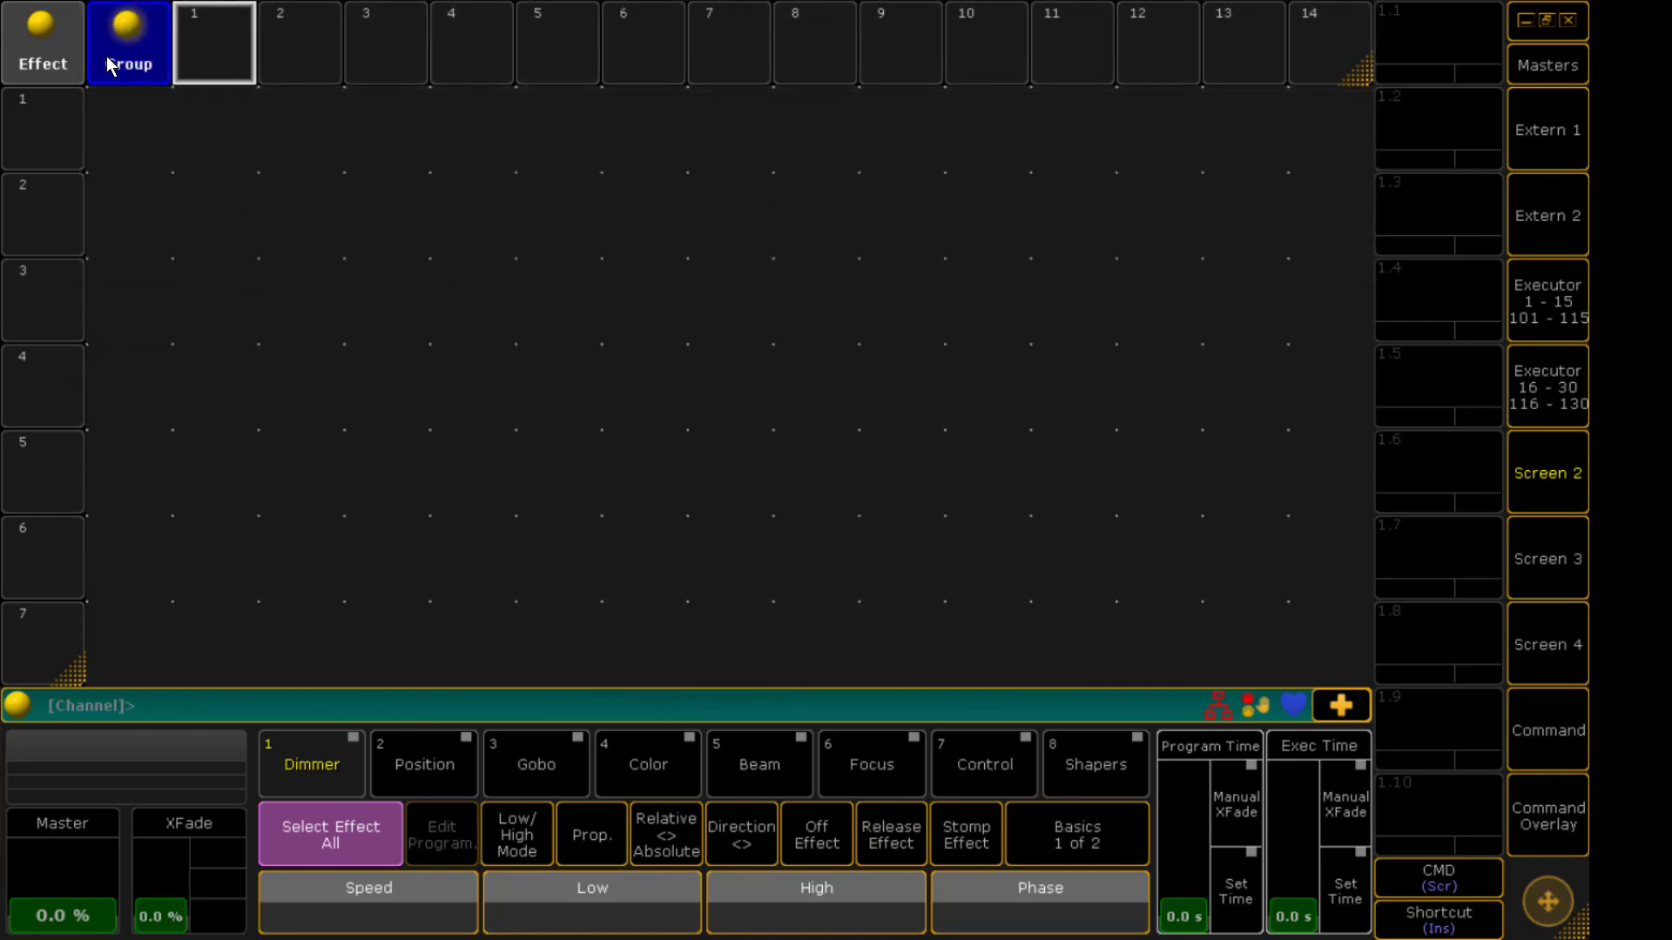
Fill the remaining workspace with a Fixture sheet, below the Group pool and beside the Effect pool
left_click(134, 125)
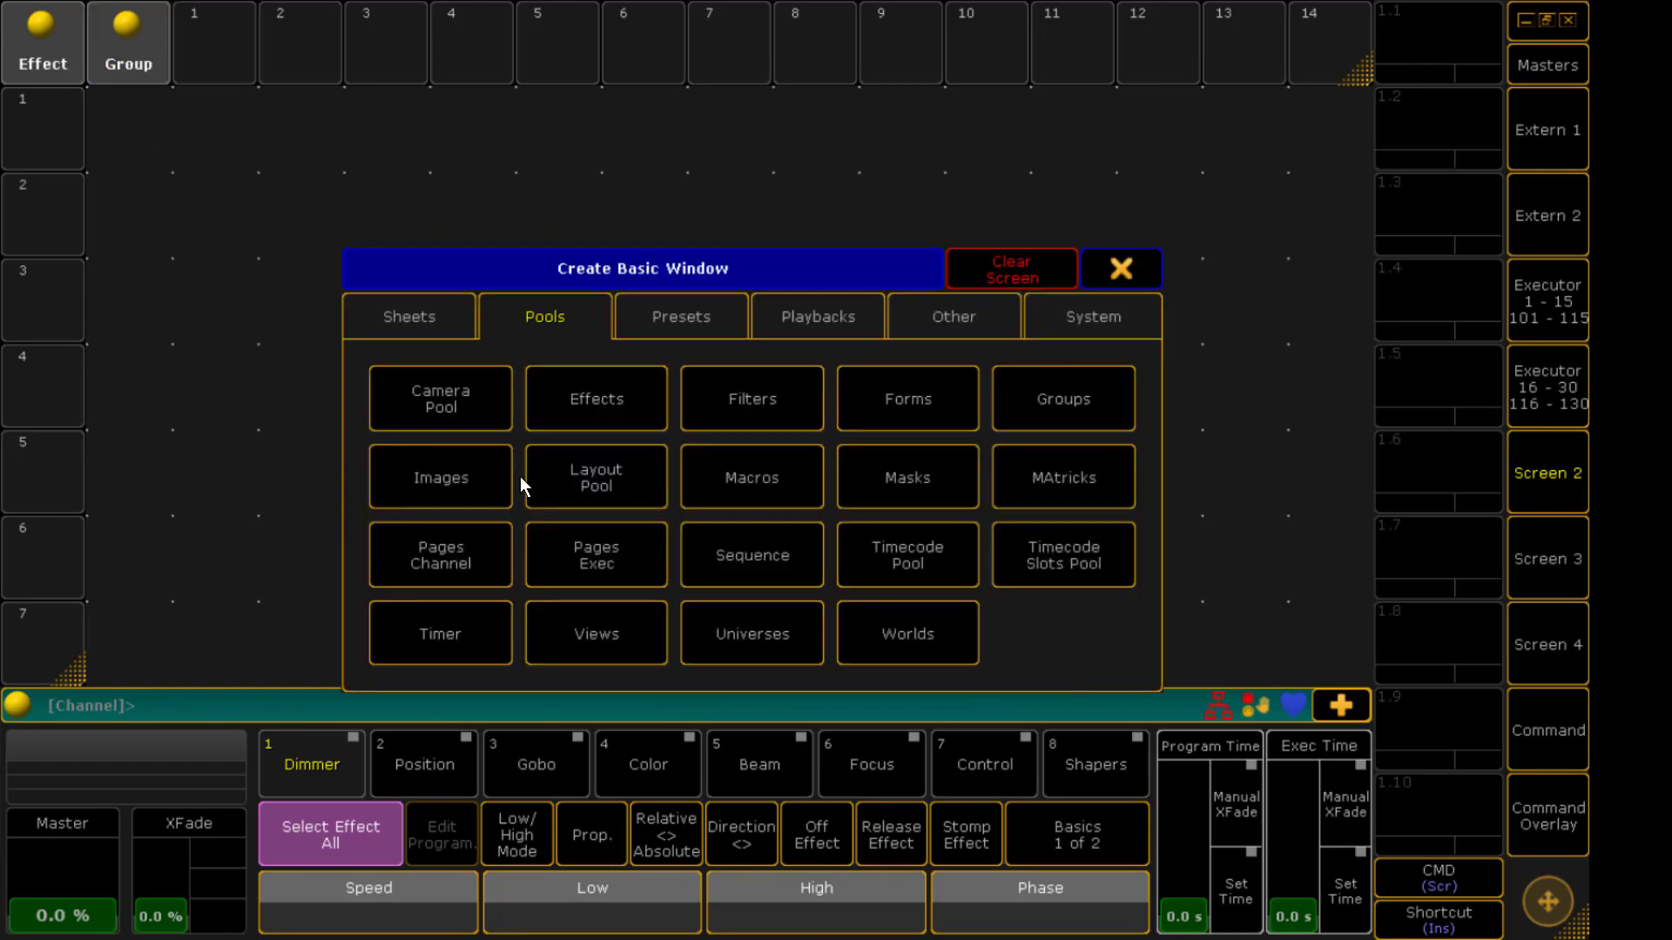
left_click(409, 316)
left_click(750, 397)
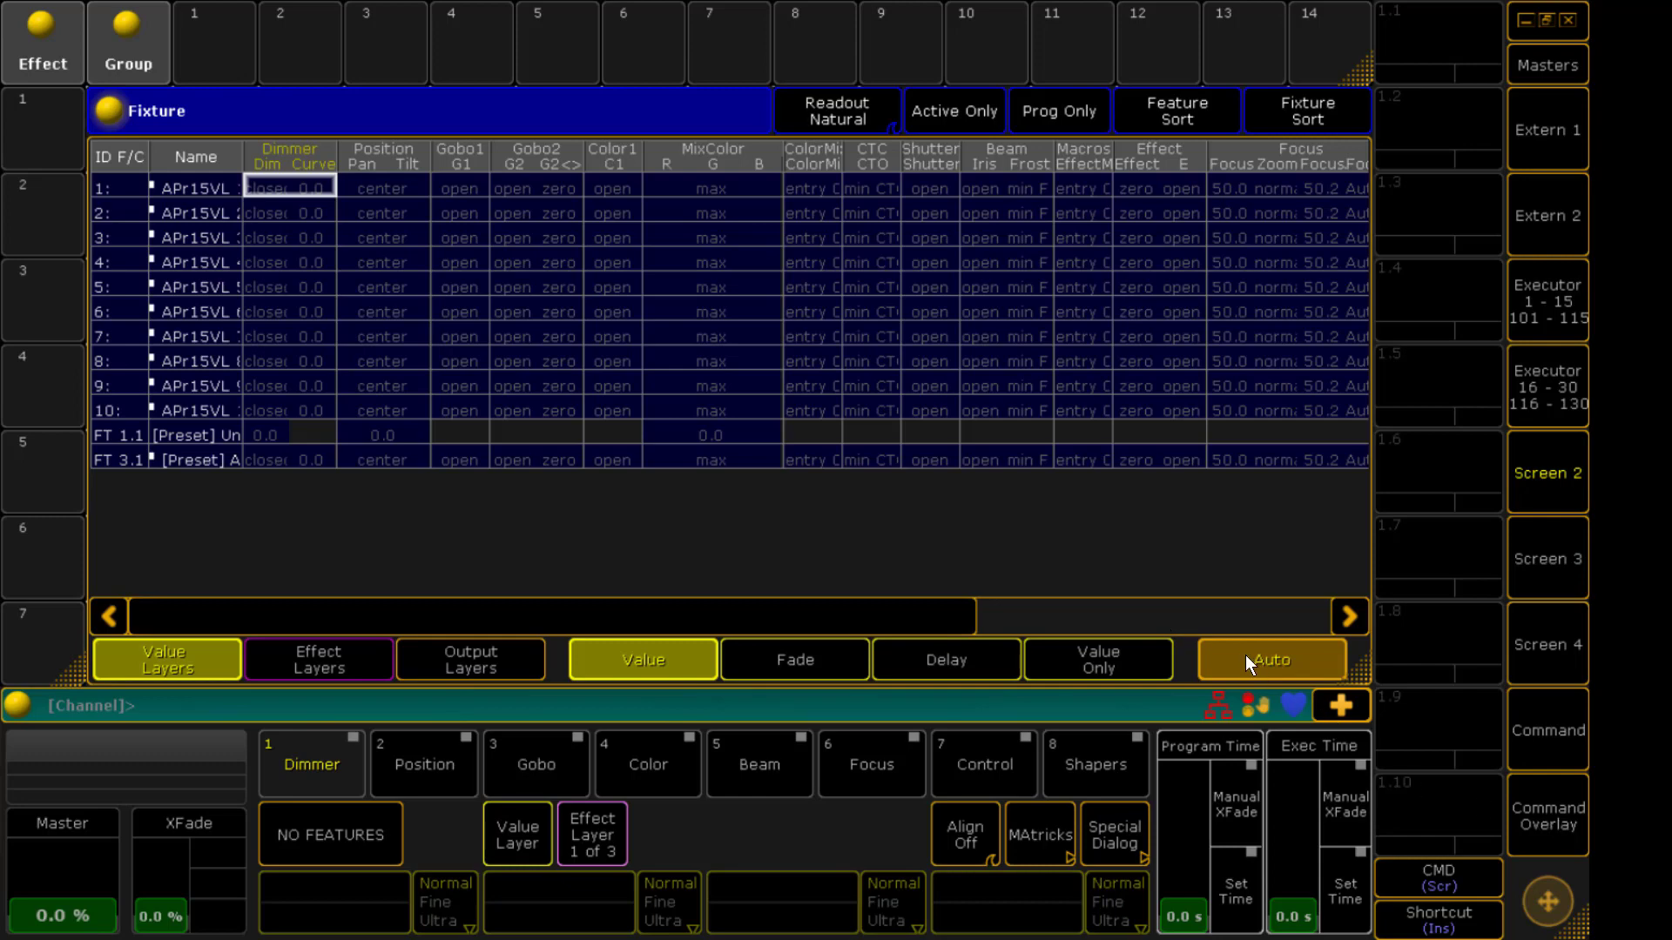
Store the current layout of screen 2 only on view button 1.1 under the name "My View"
left_click(1548, 816)
left_click(910, 897)
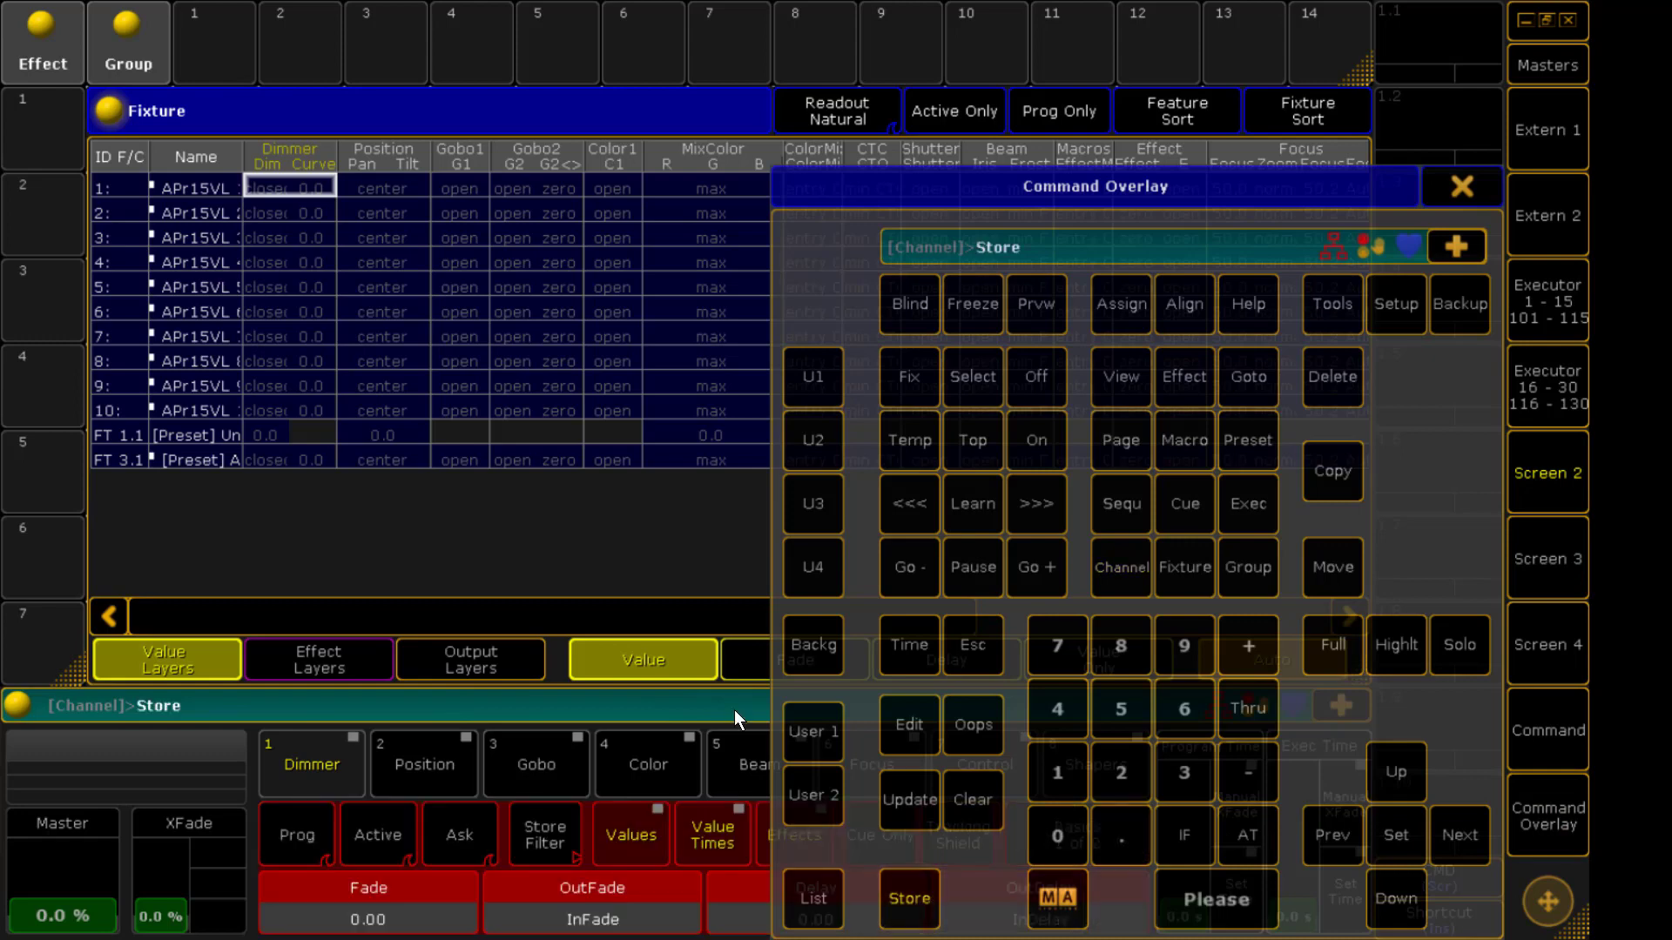
left_click(1463, 188)
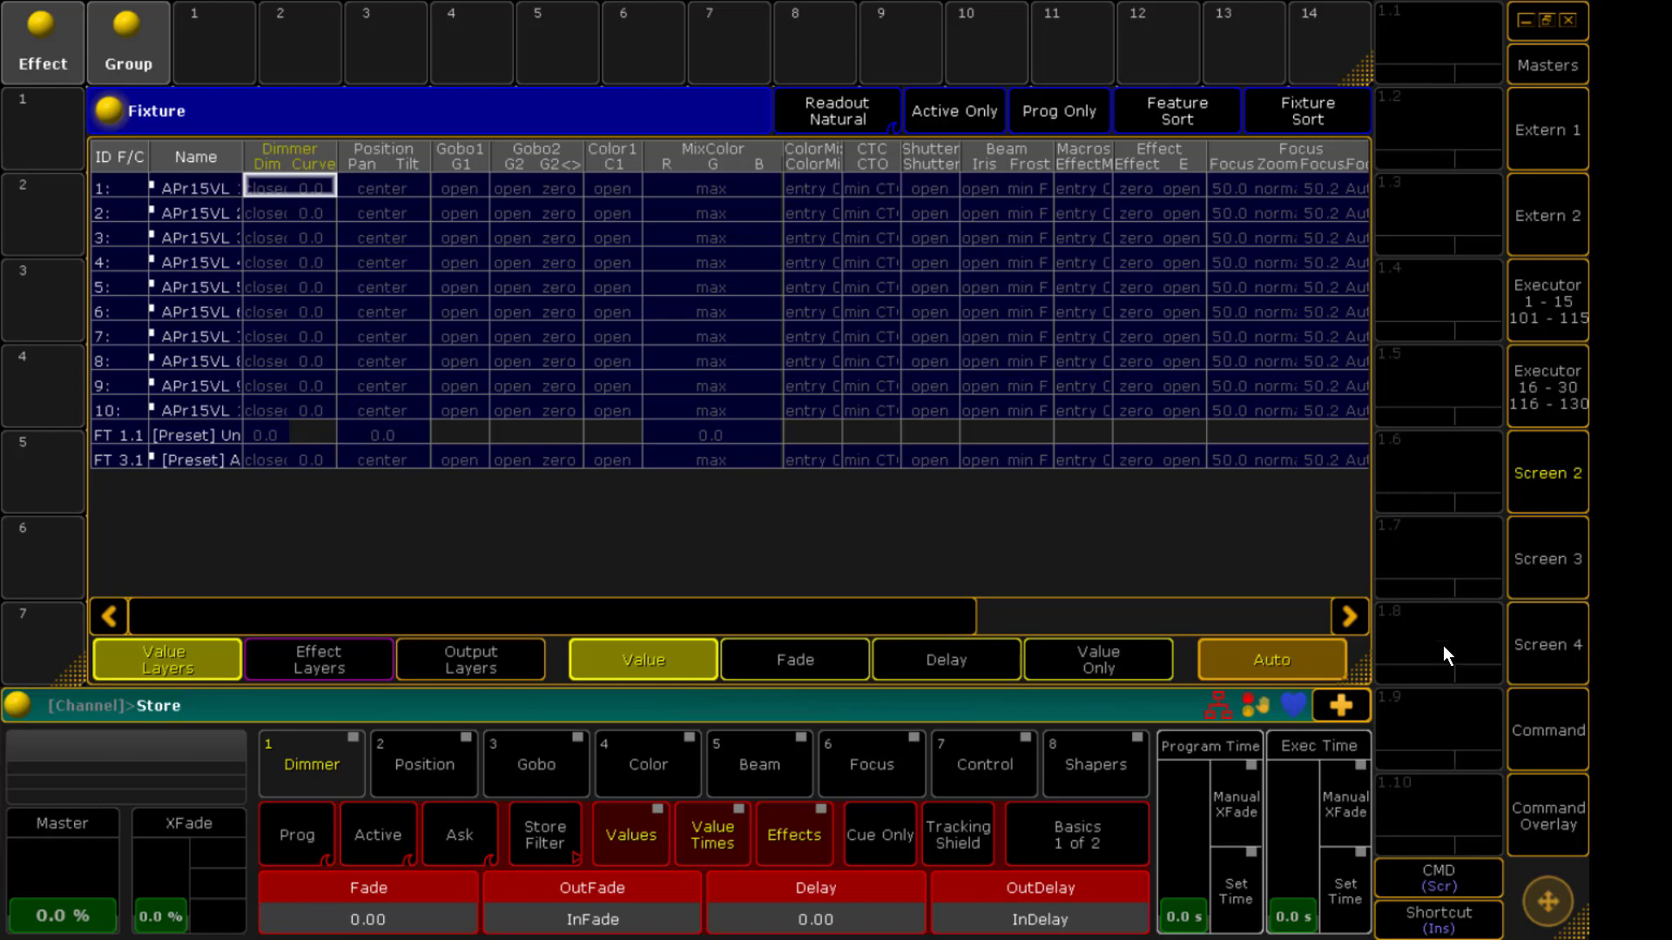
left_click(1149, 30)
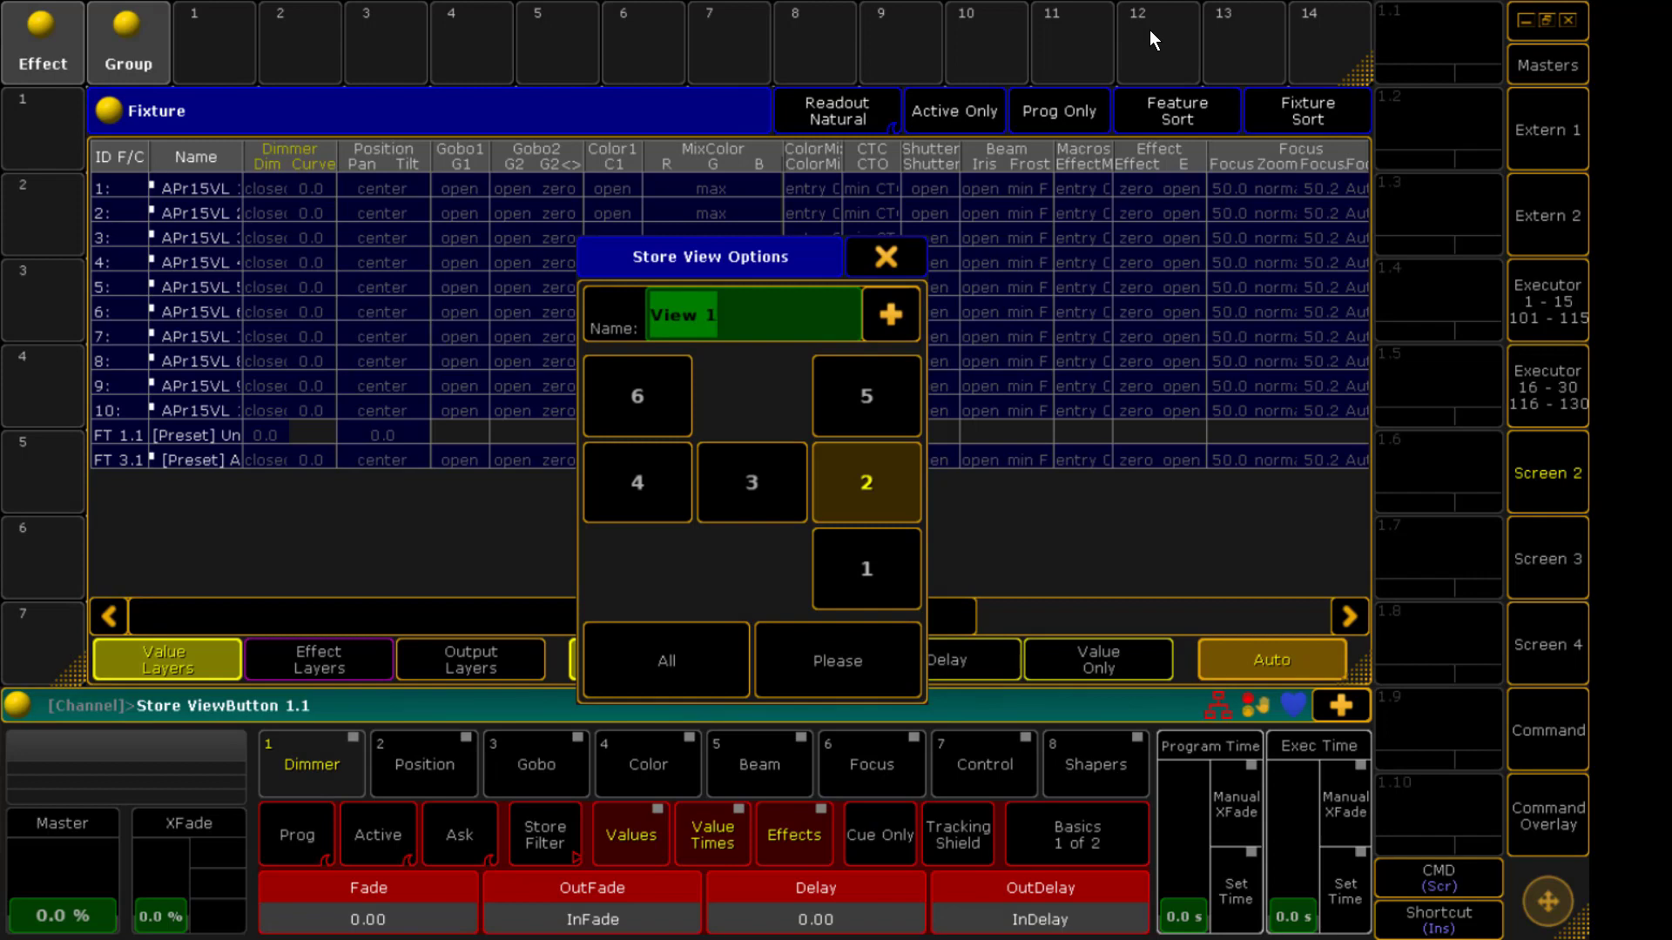
type("My View")
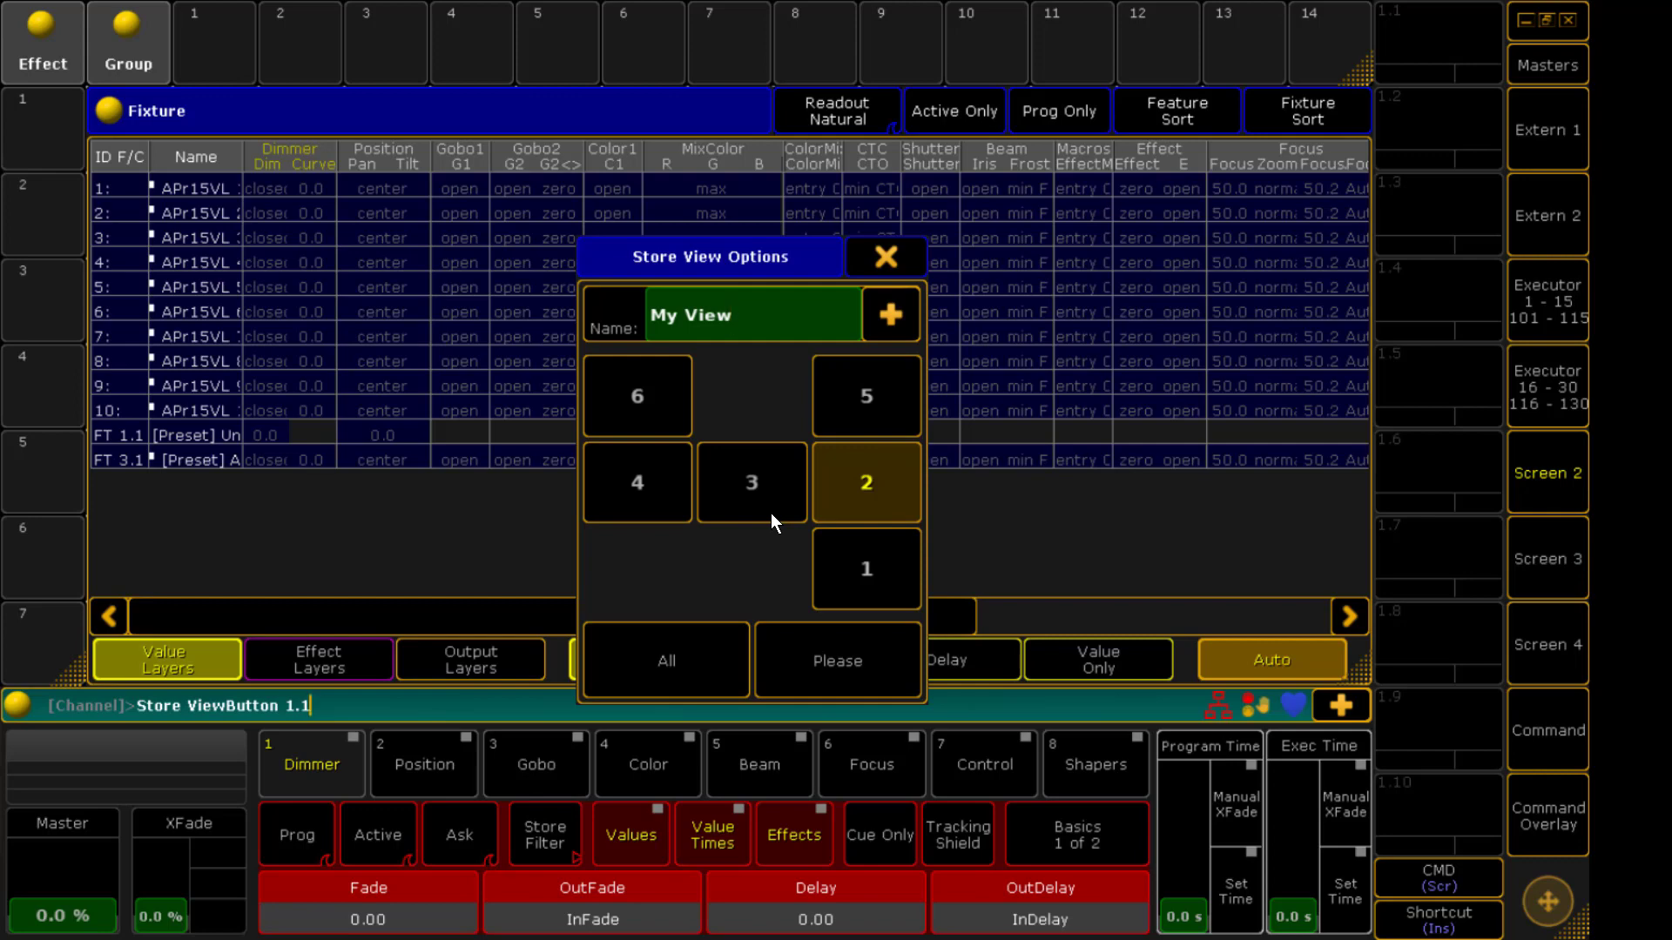
left_click_drag(771, 514, 677, 526)
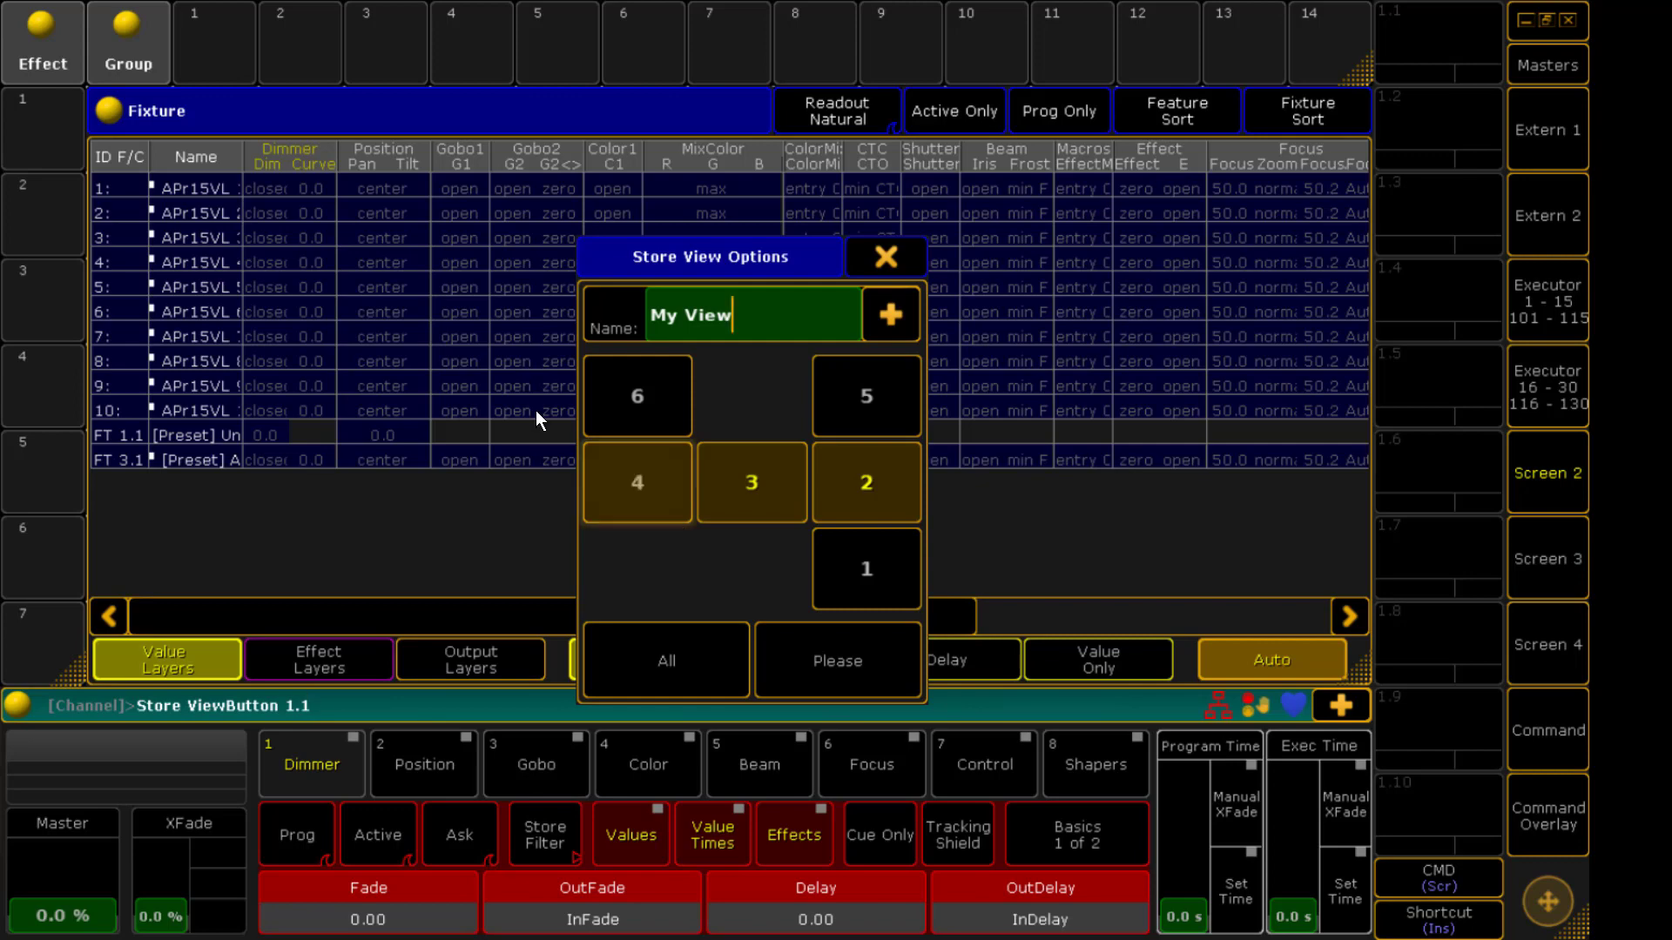
left_click(627, 492)
left_click(732, 512)
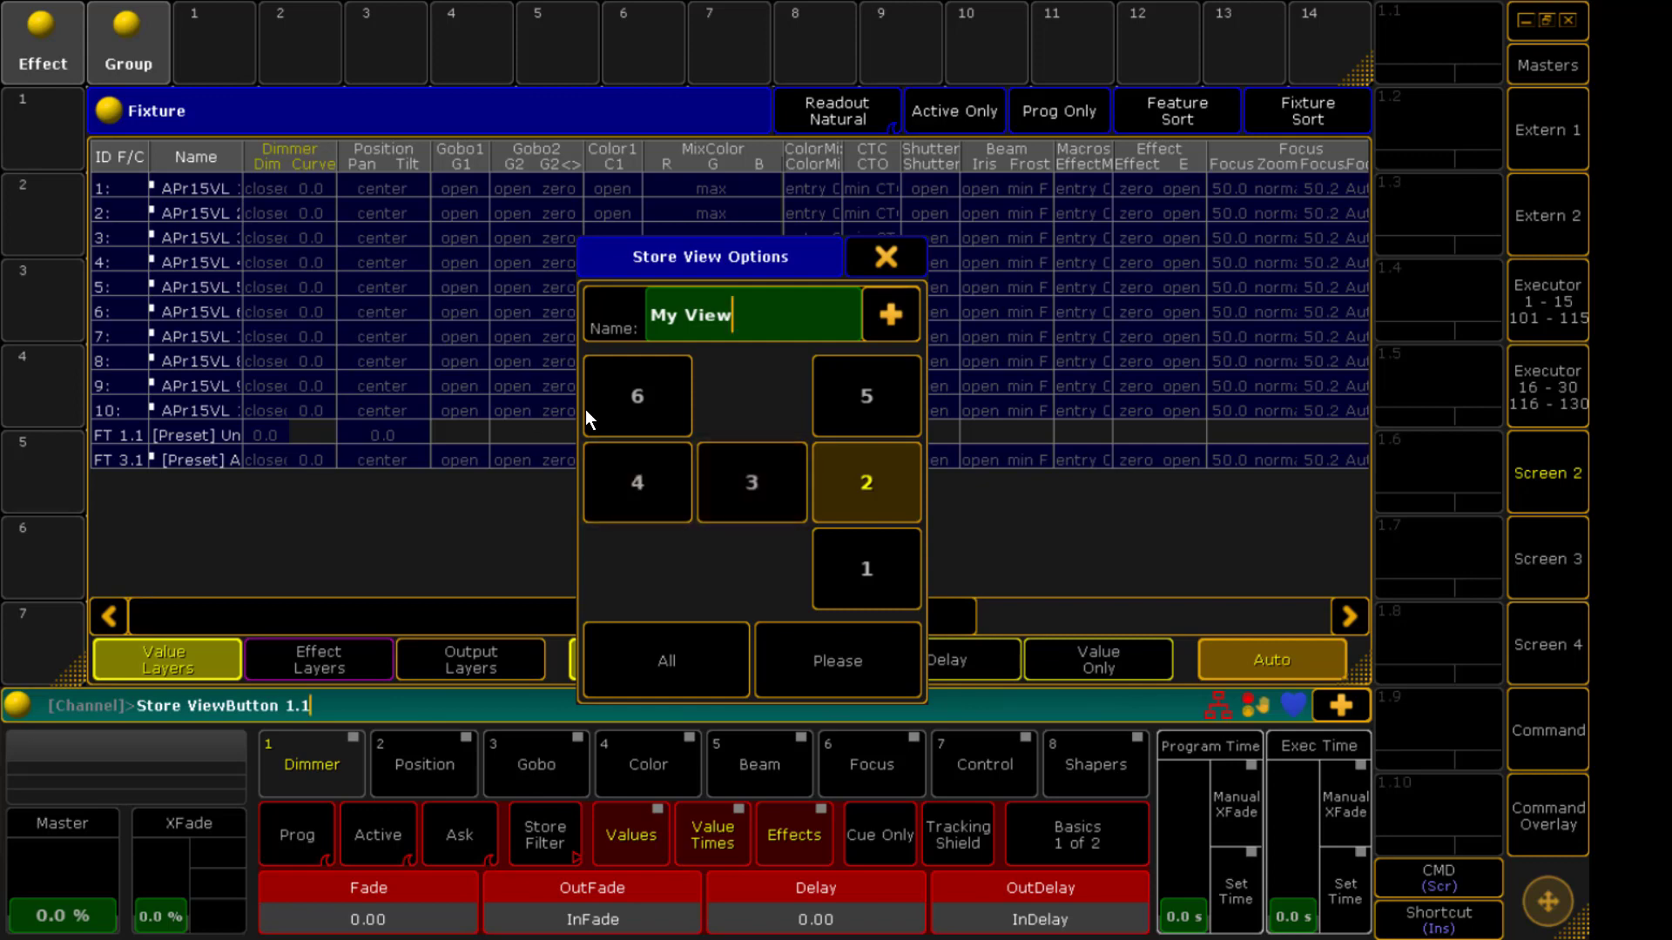
left_click(813, 670)
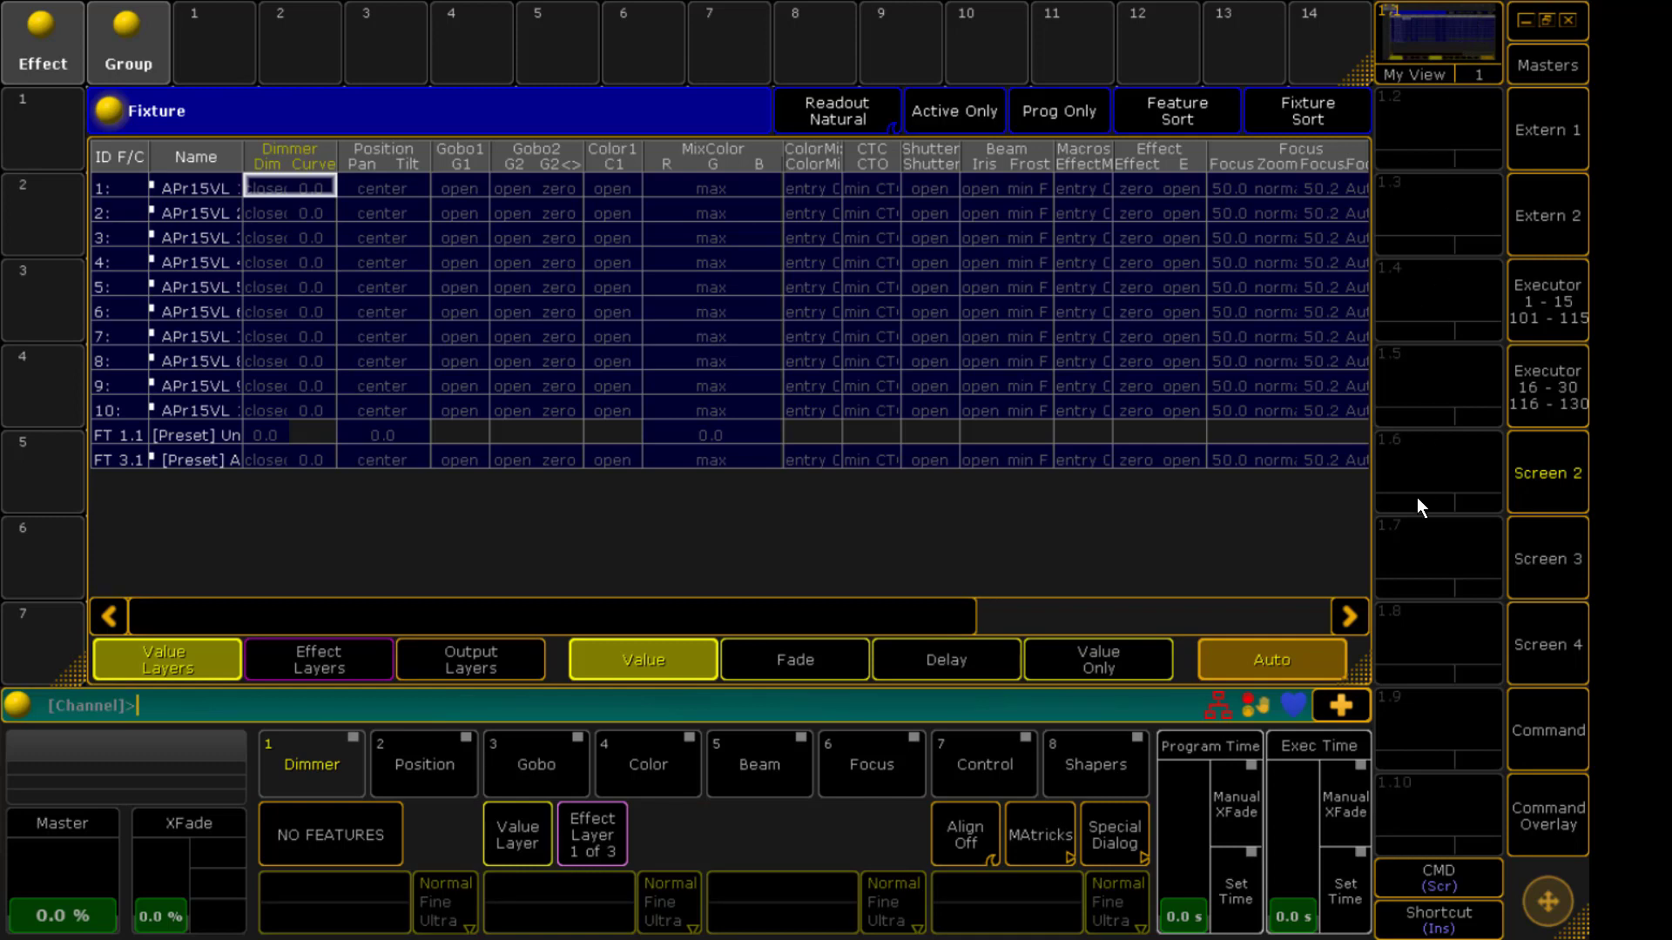
Shorten the Fixture sheet by one grid row to free some workspace, and clear all windows from the screen
left_click_drag(1362, 675, 1348, 566)
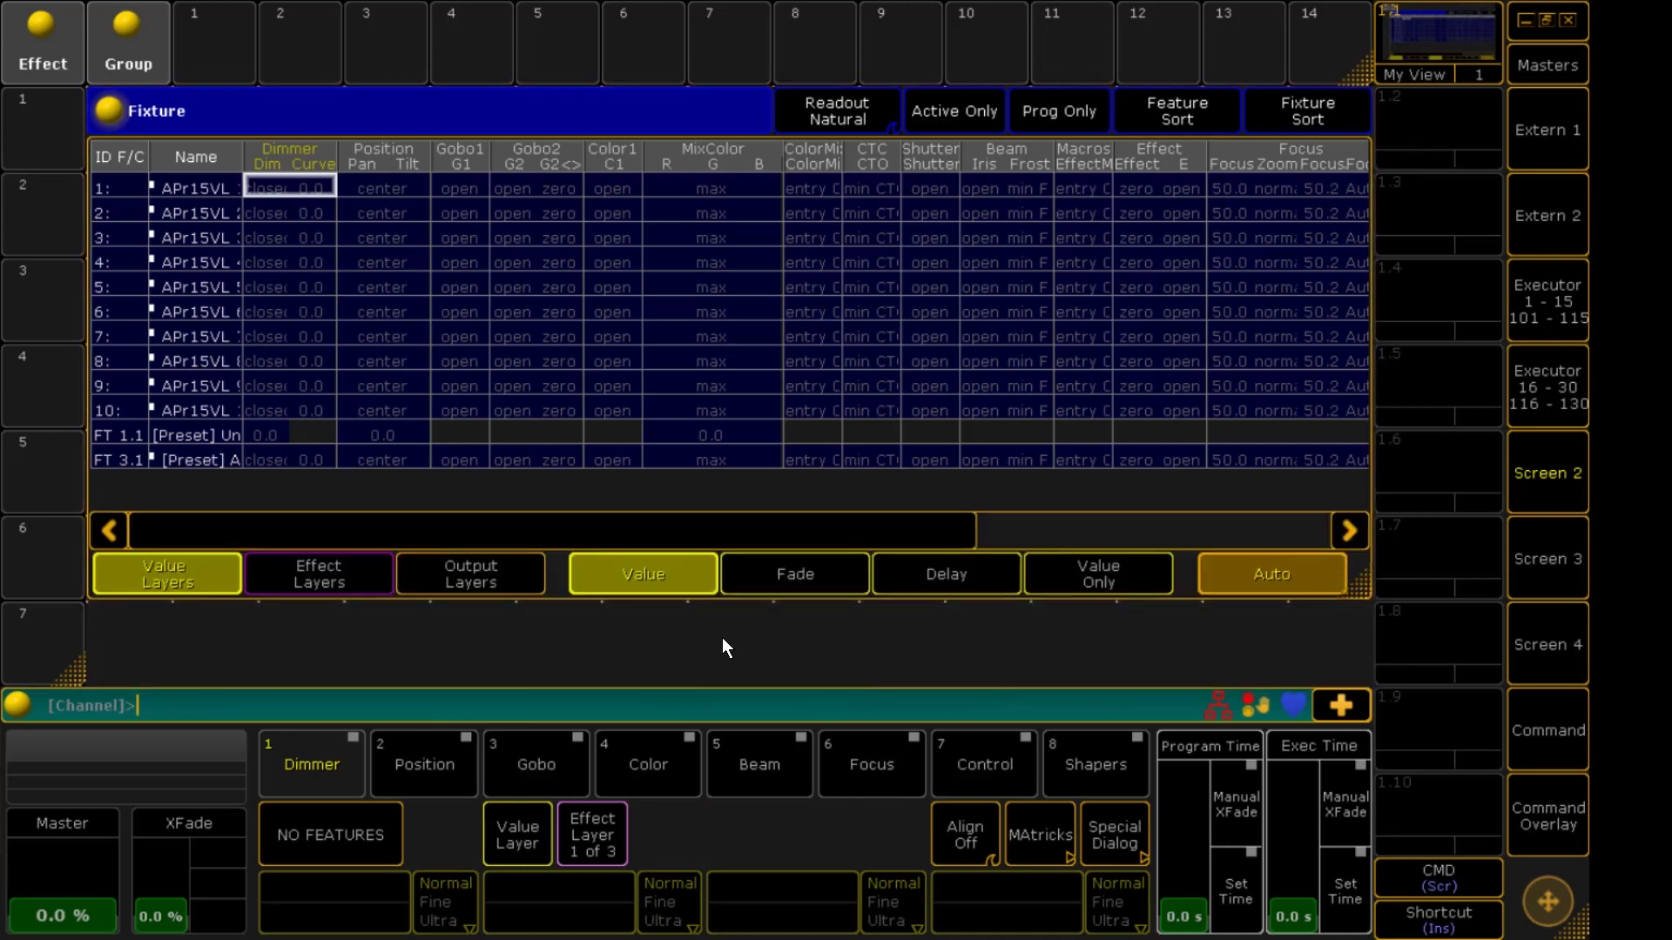
left_click(660, 636)
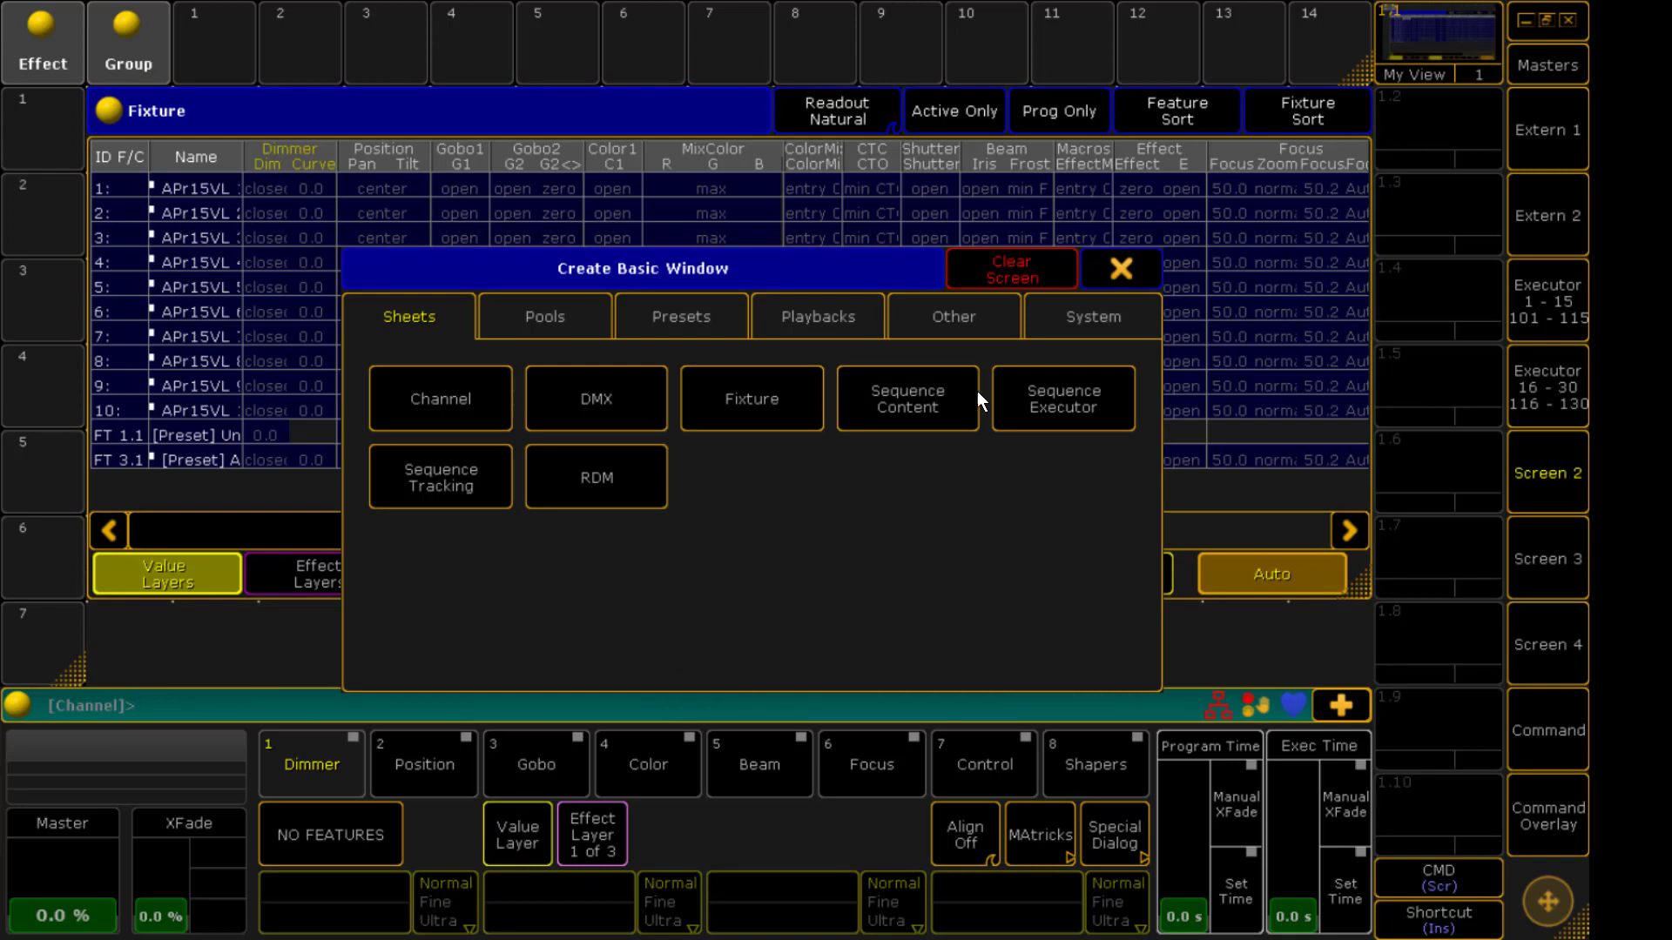
left_click(1005, 276)
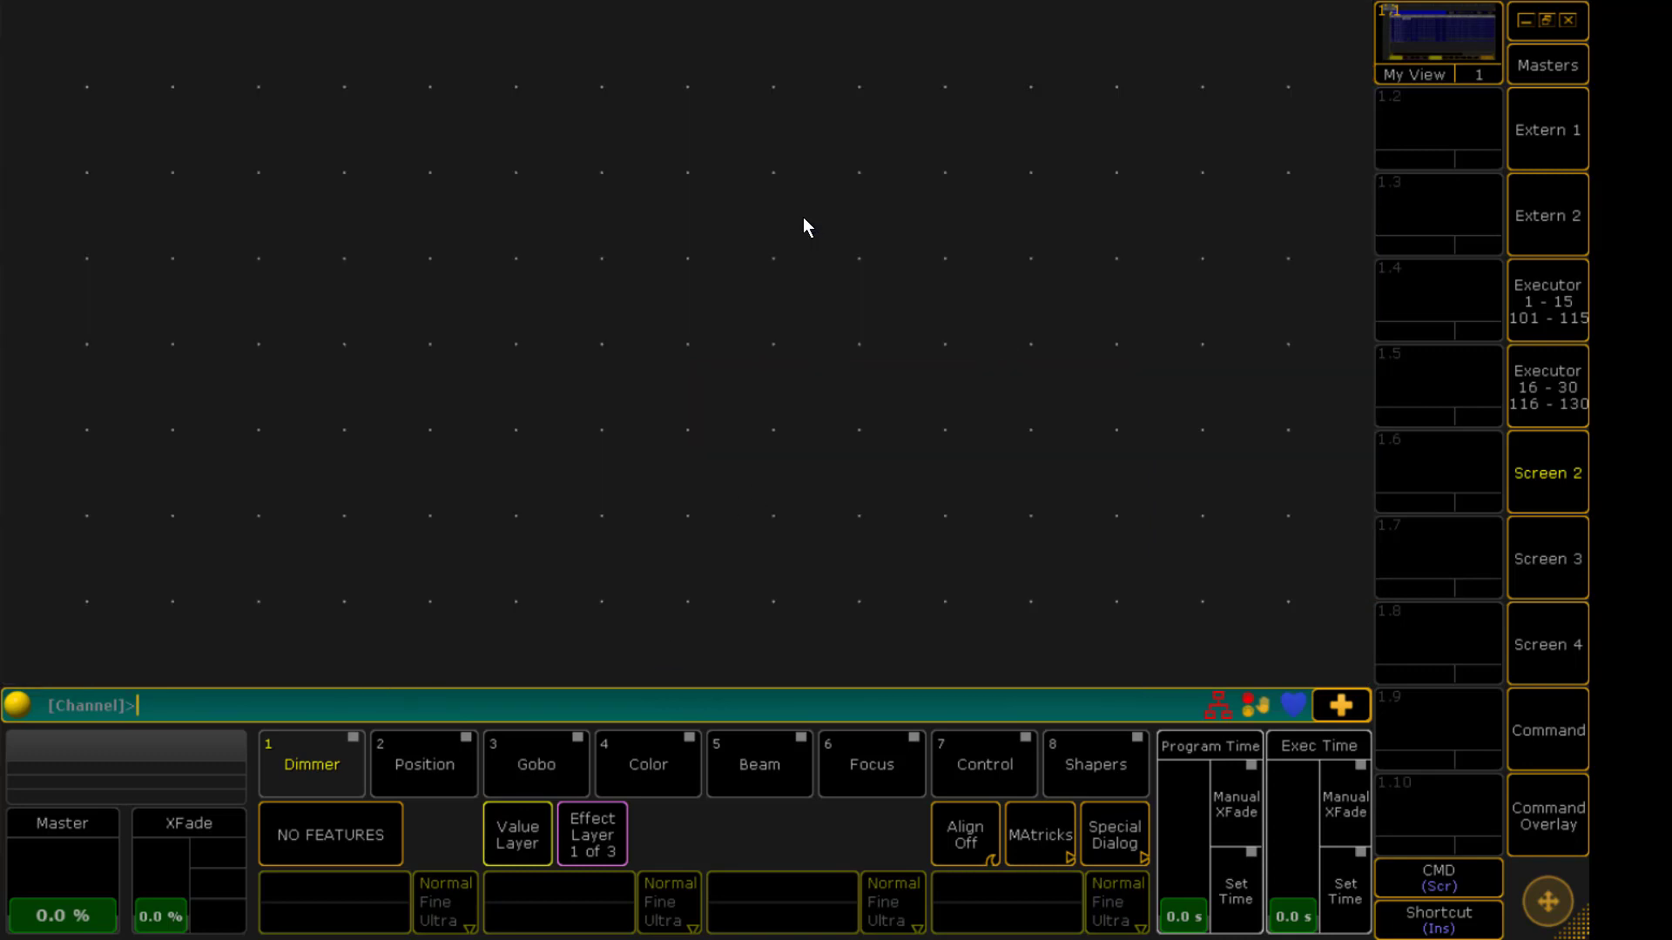
Recall the stored view "My View" from view button 1.1, and clear all windows from screen 2 using Clear Screen
left_click(1439, 44)
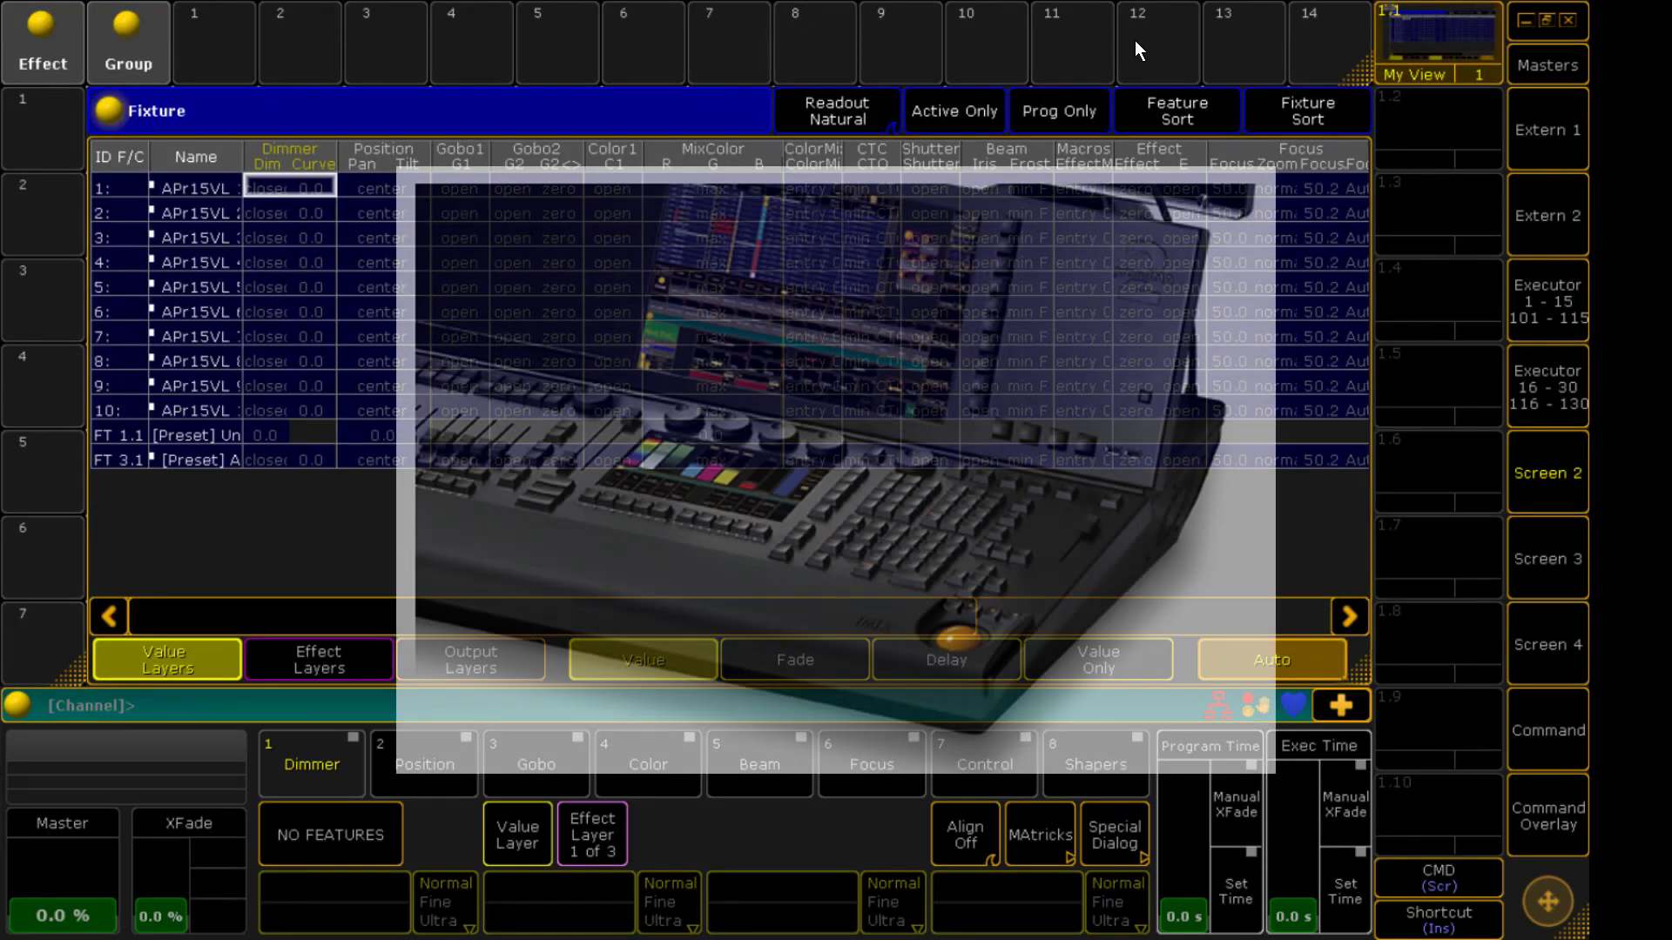
left_click(1548, 730)
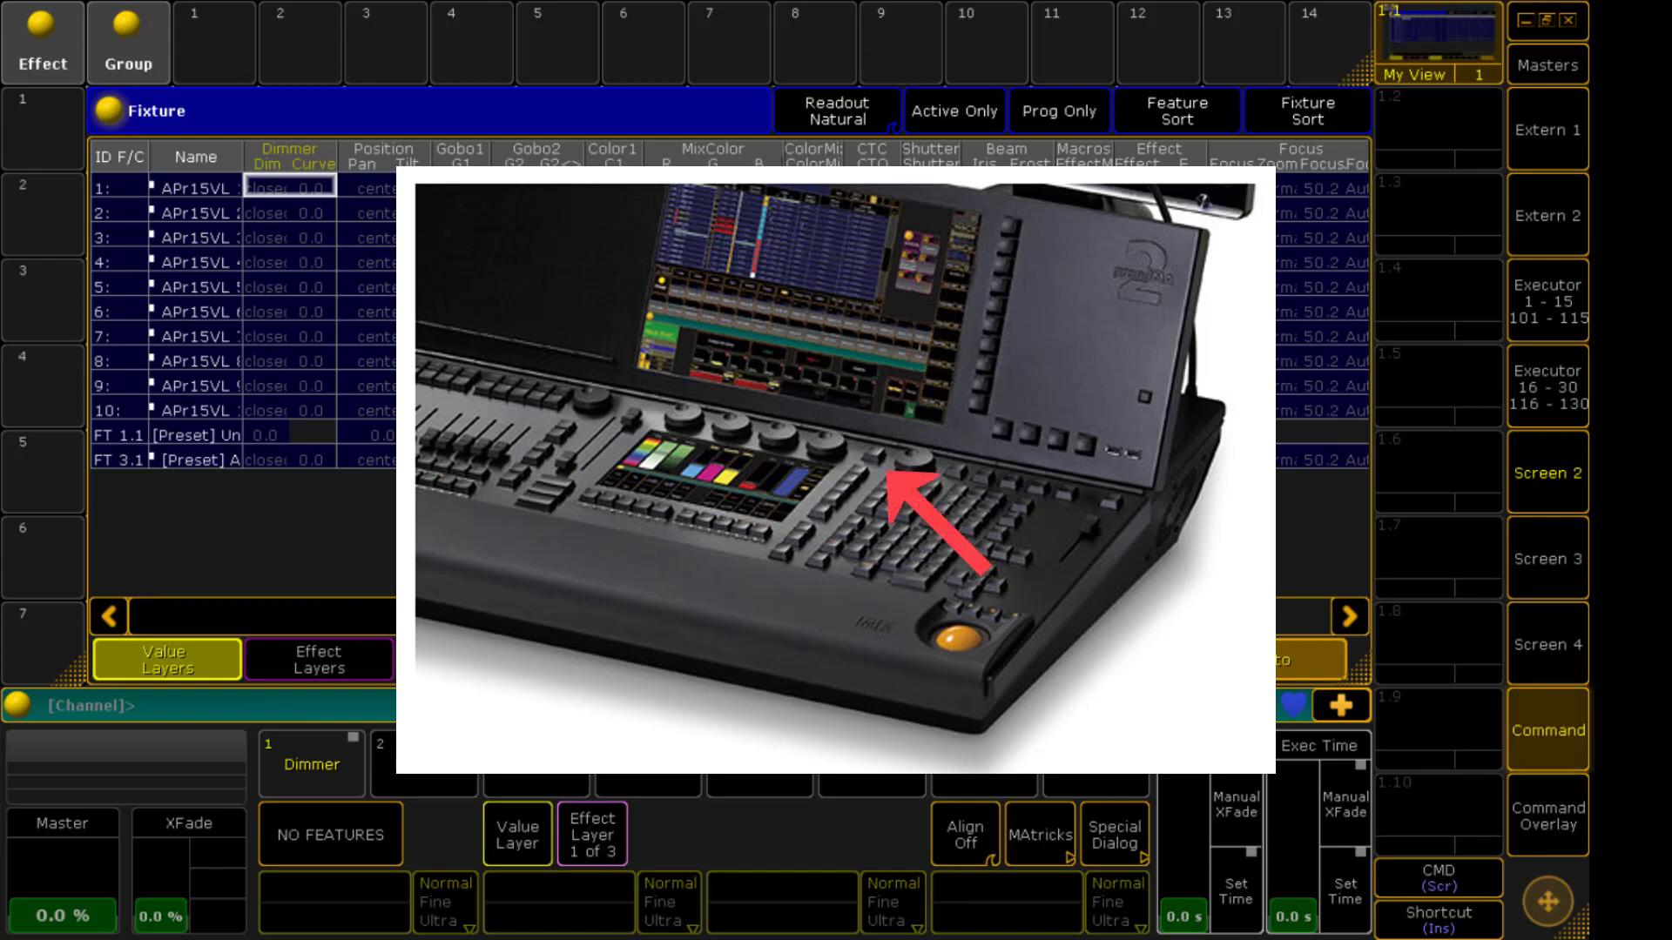
left_click(997, 43)
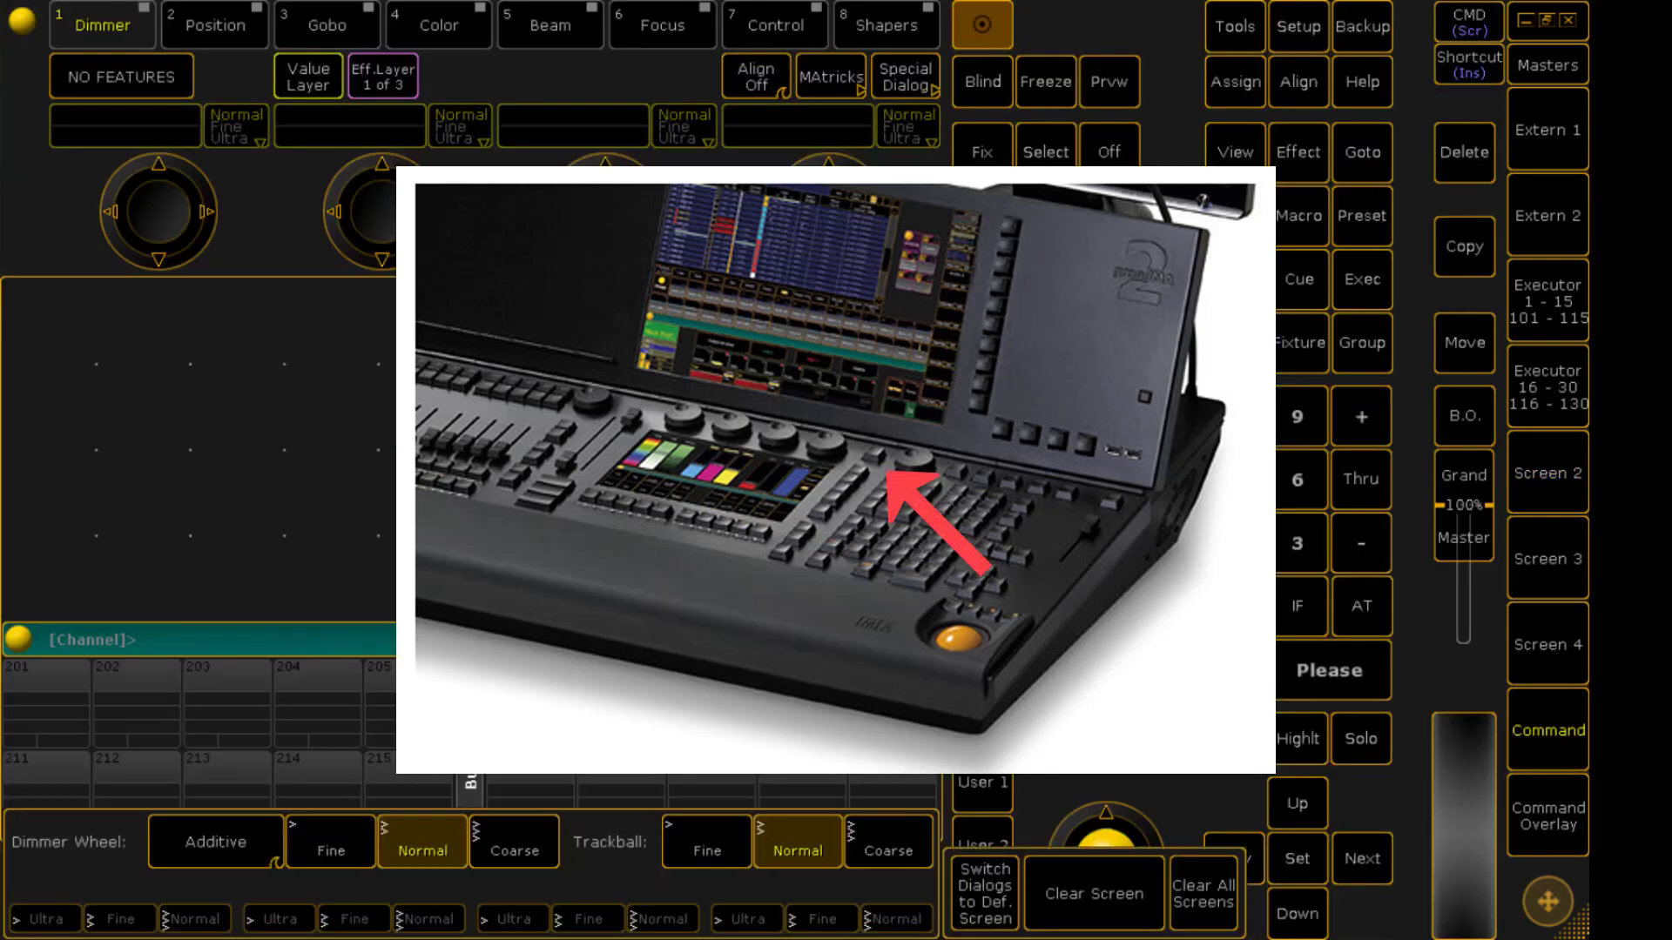
left_click(1529, 503)
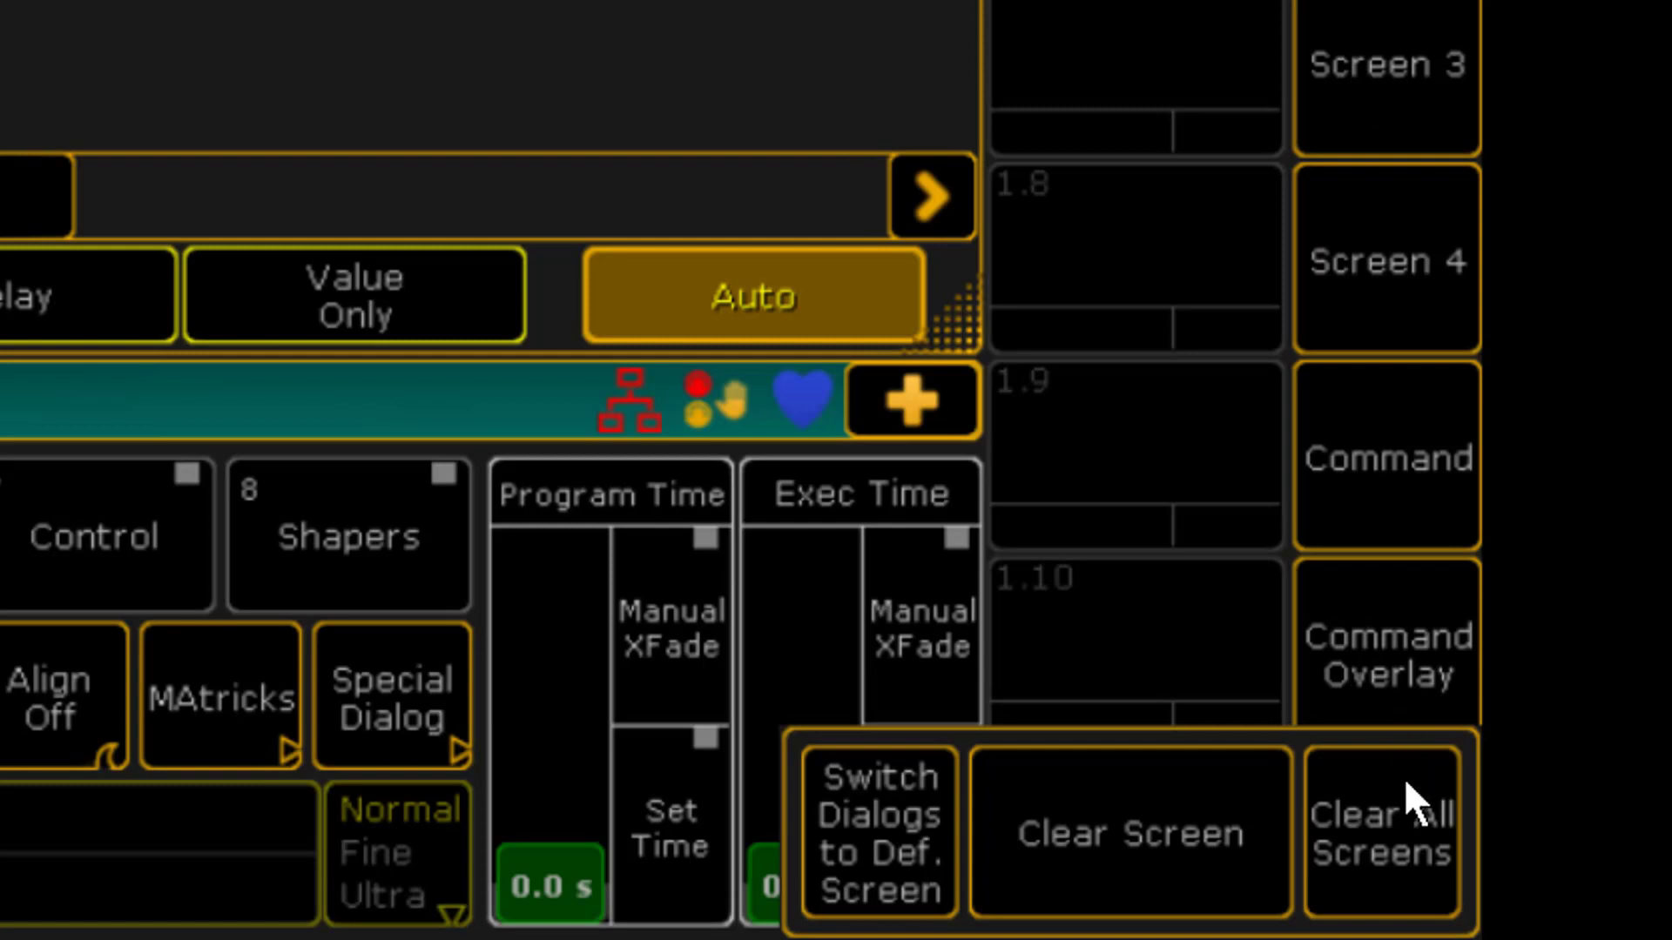
left_click(1122, 815)
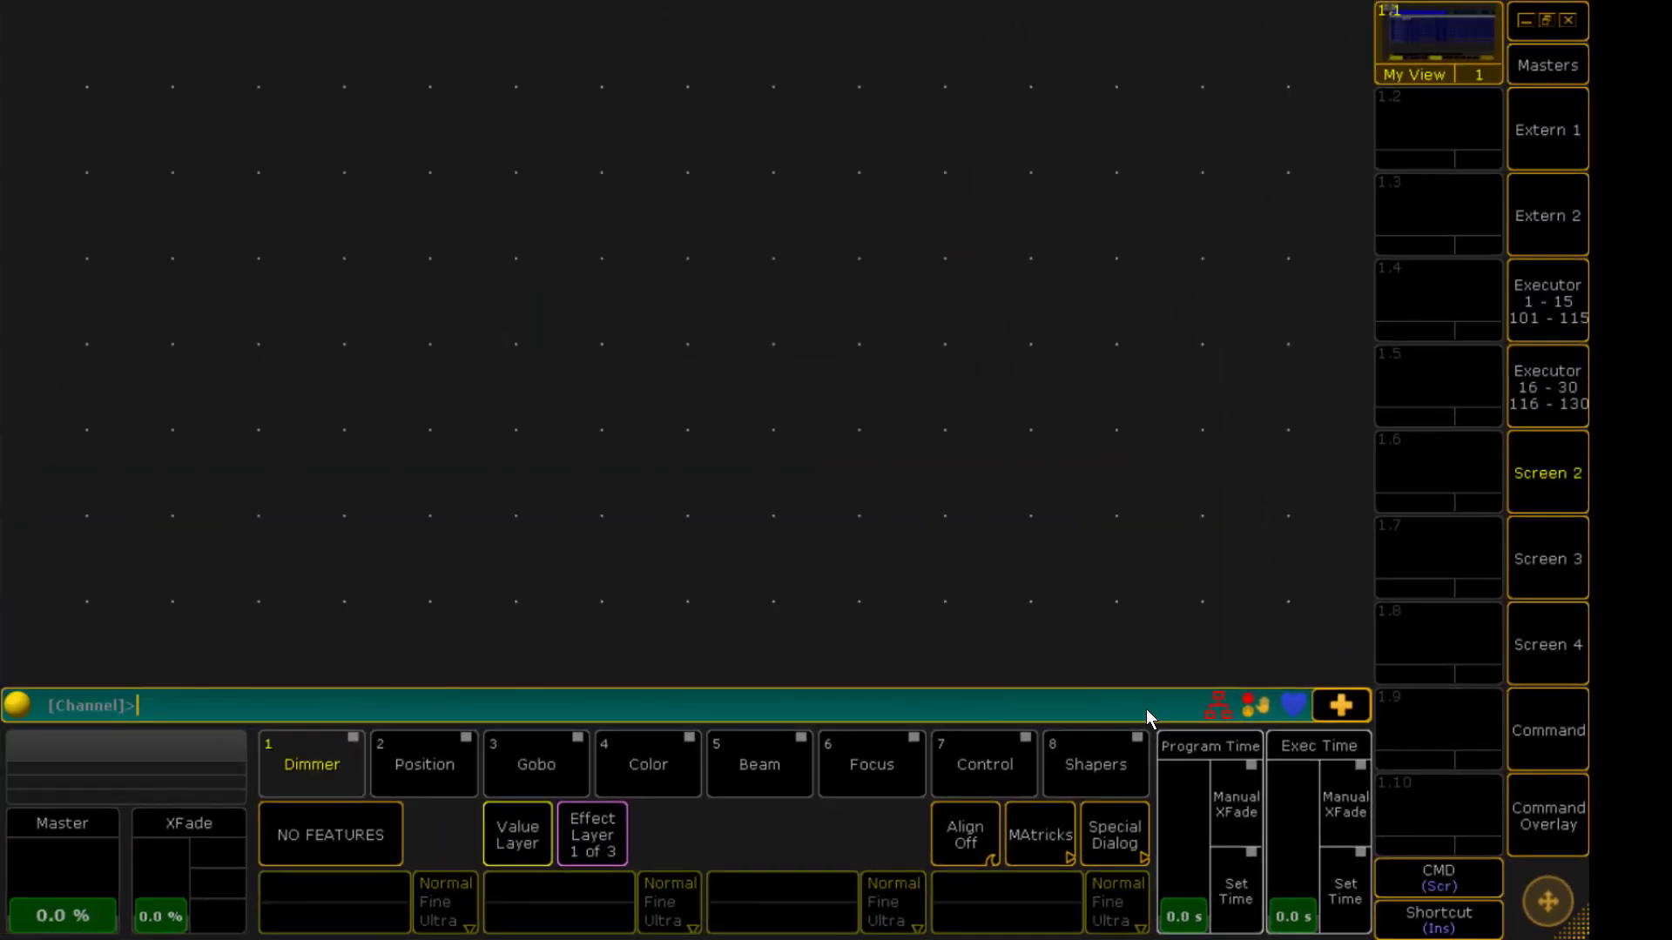
Switch the view buttons to ViewButtonPage 2 with the MA function latched, and release the MA function
left_click(1433, 886)
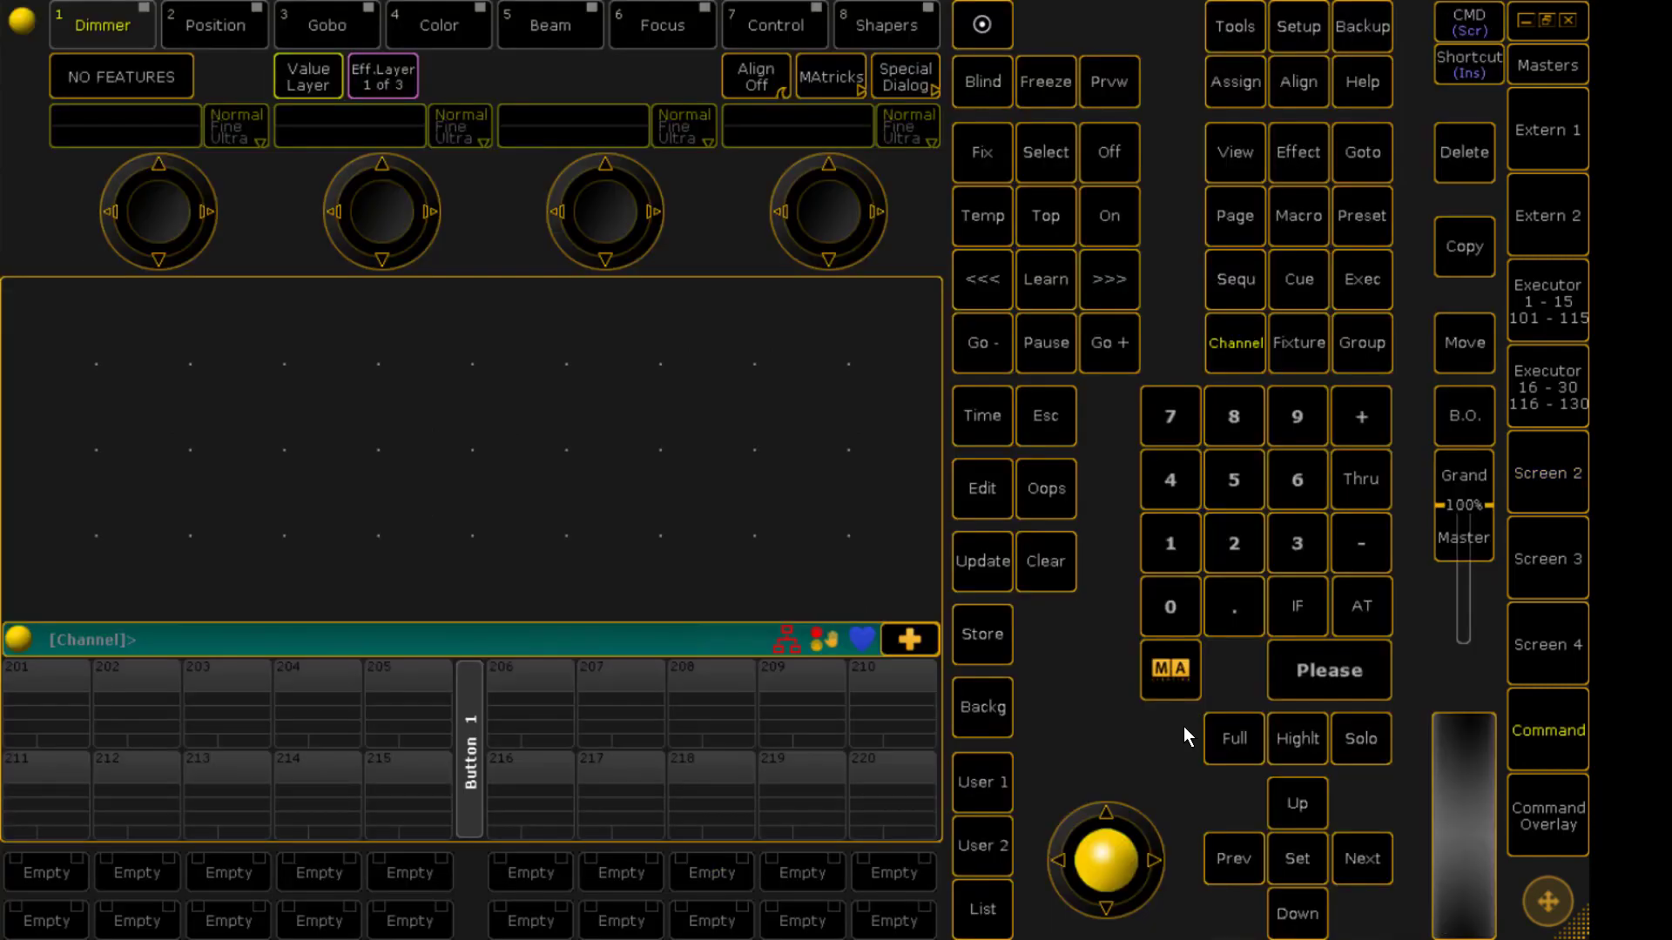
left_click(1174, 674)
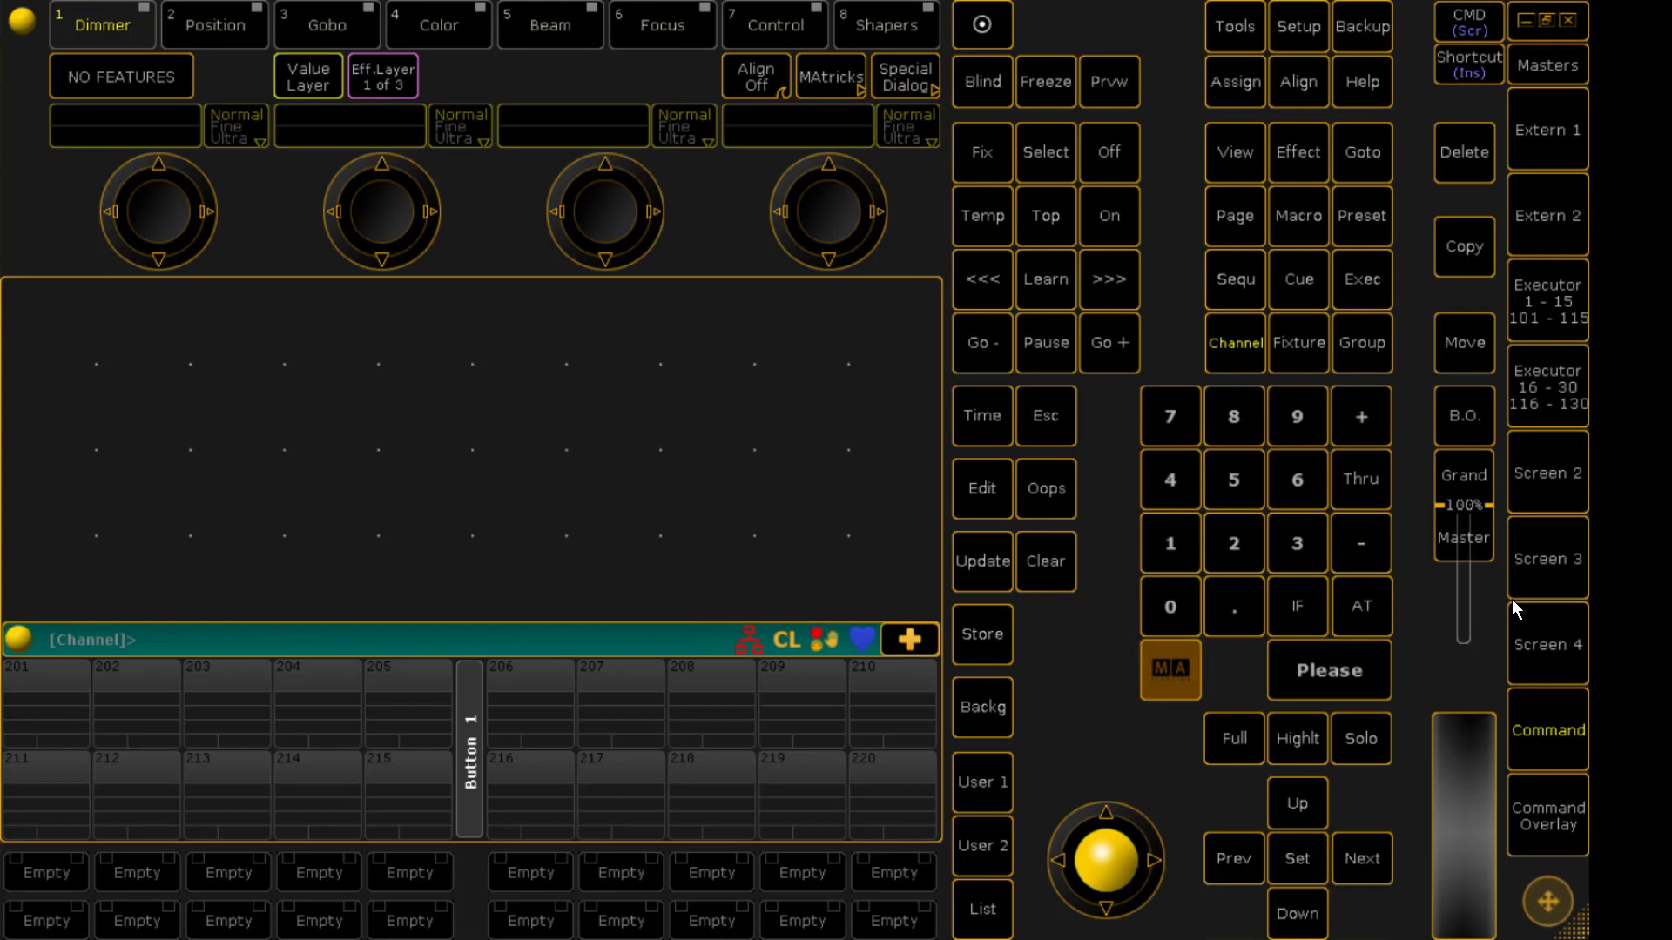
left_click(1229, 394)
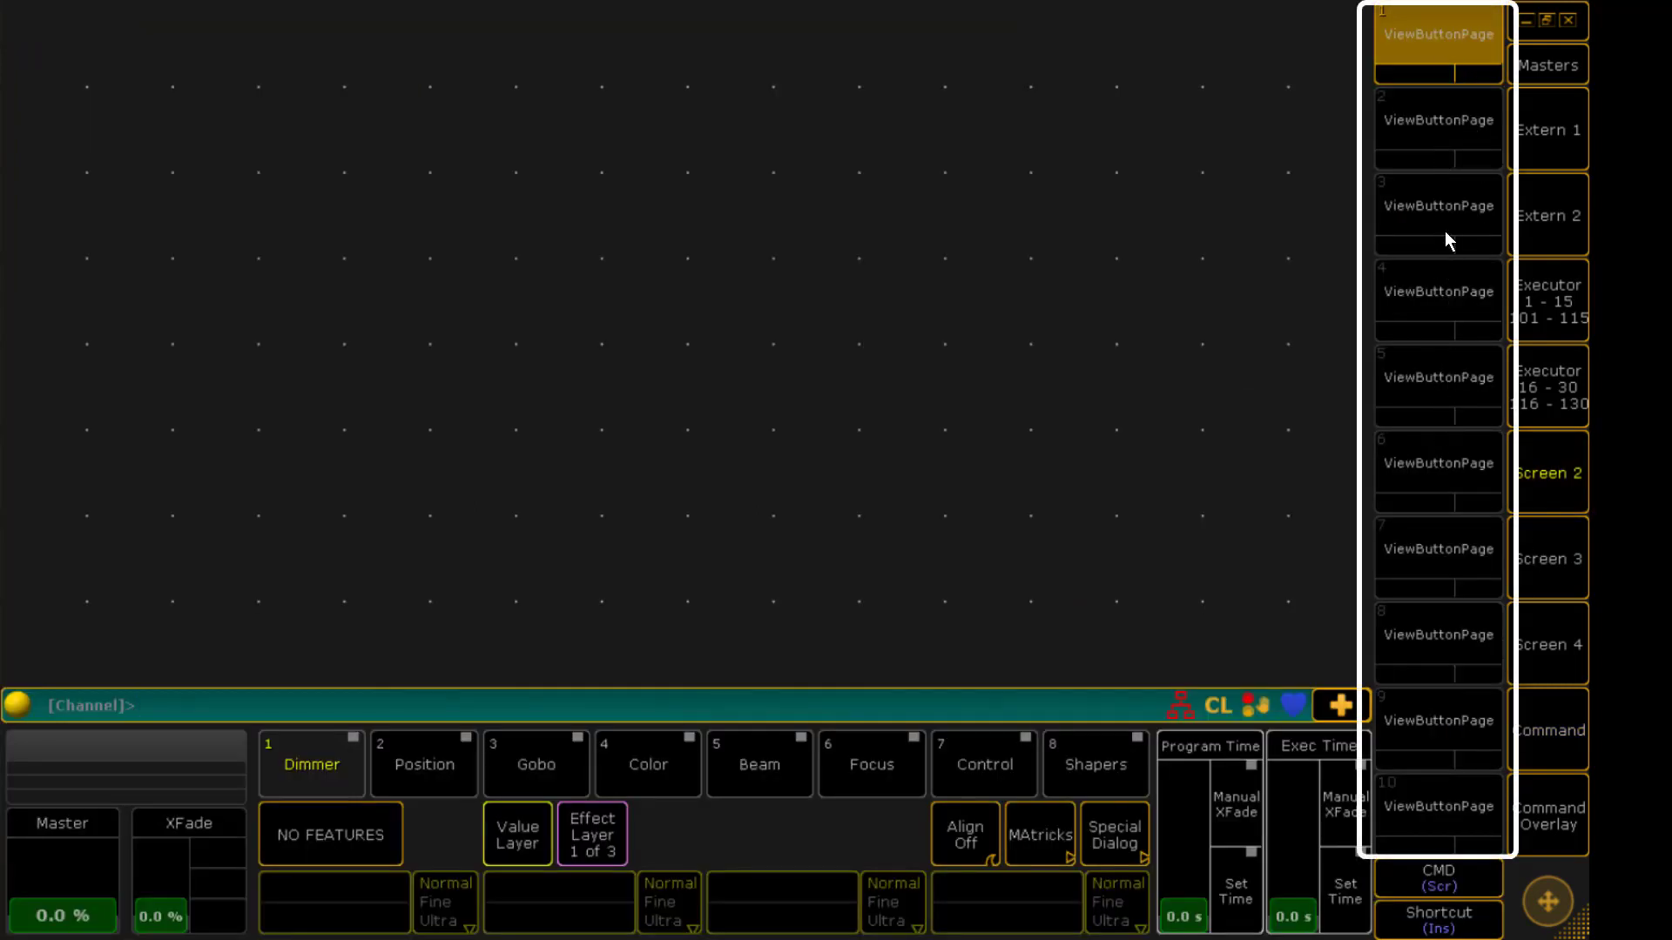
left_click(1445, 128)
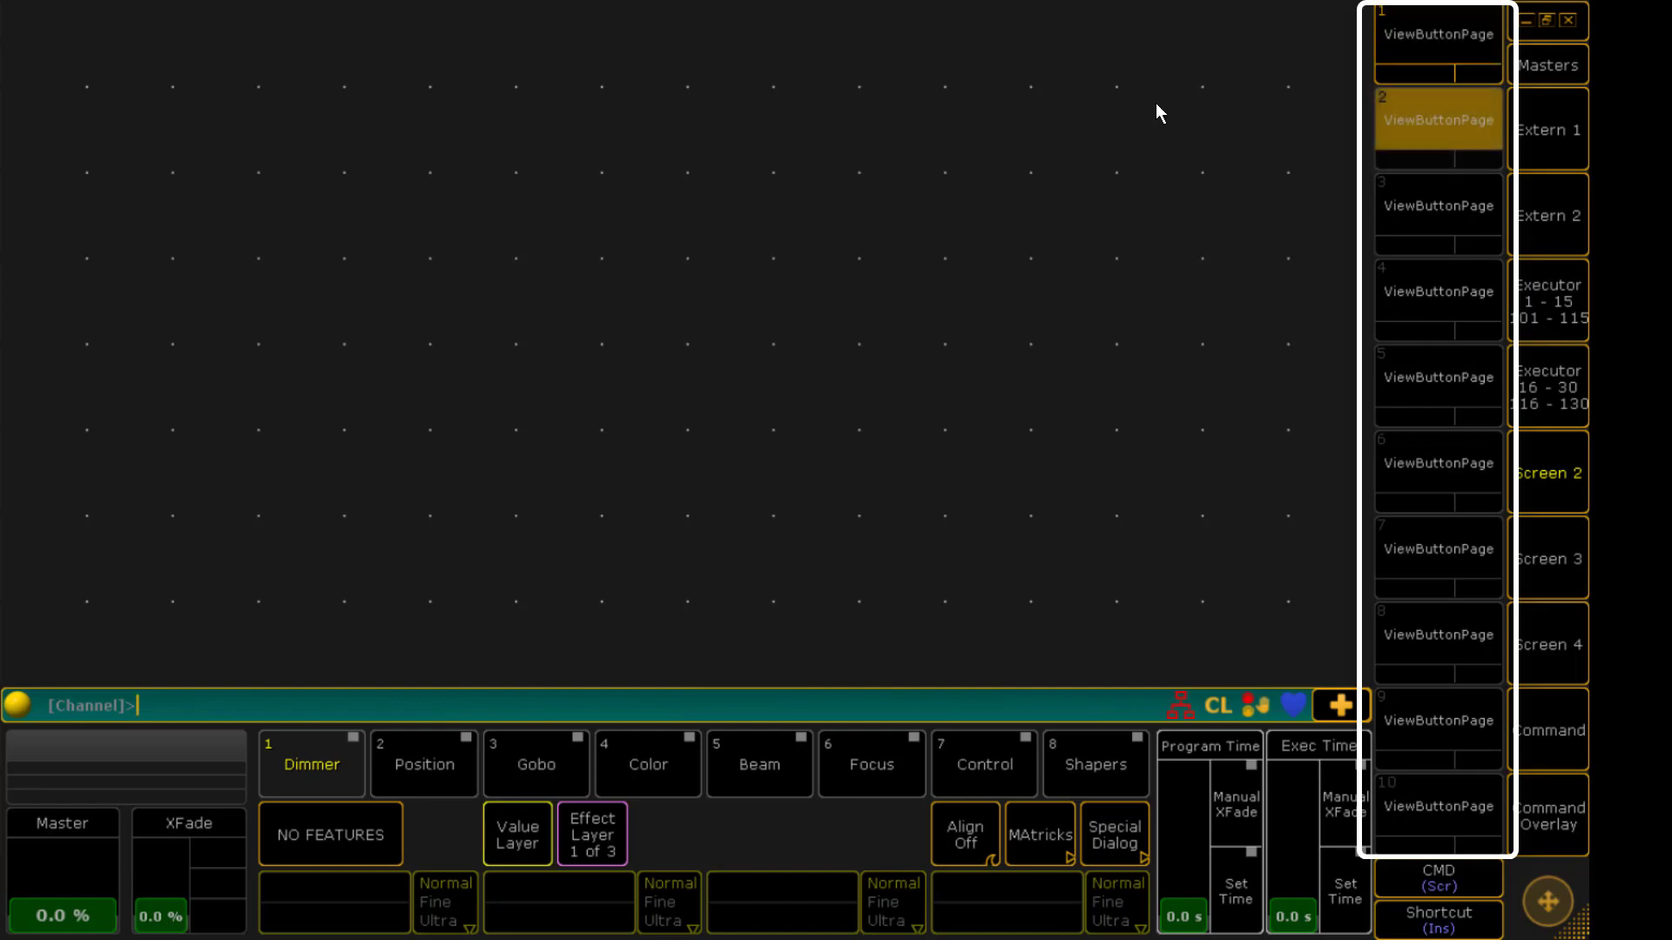
left_click(1548, 736)
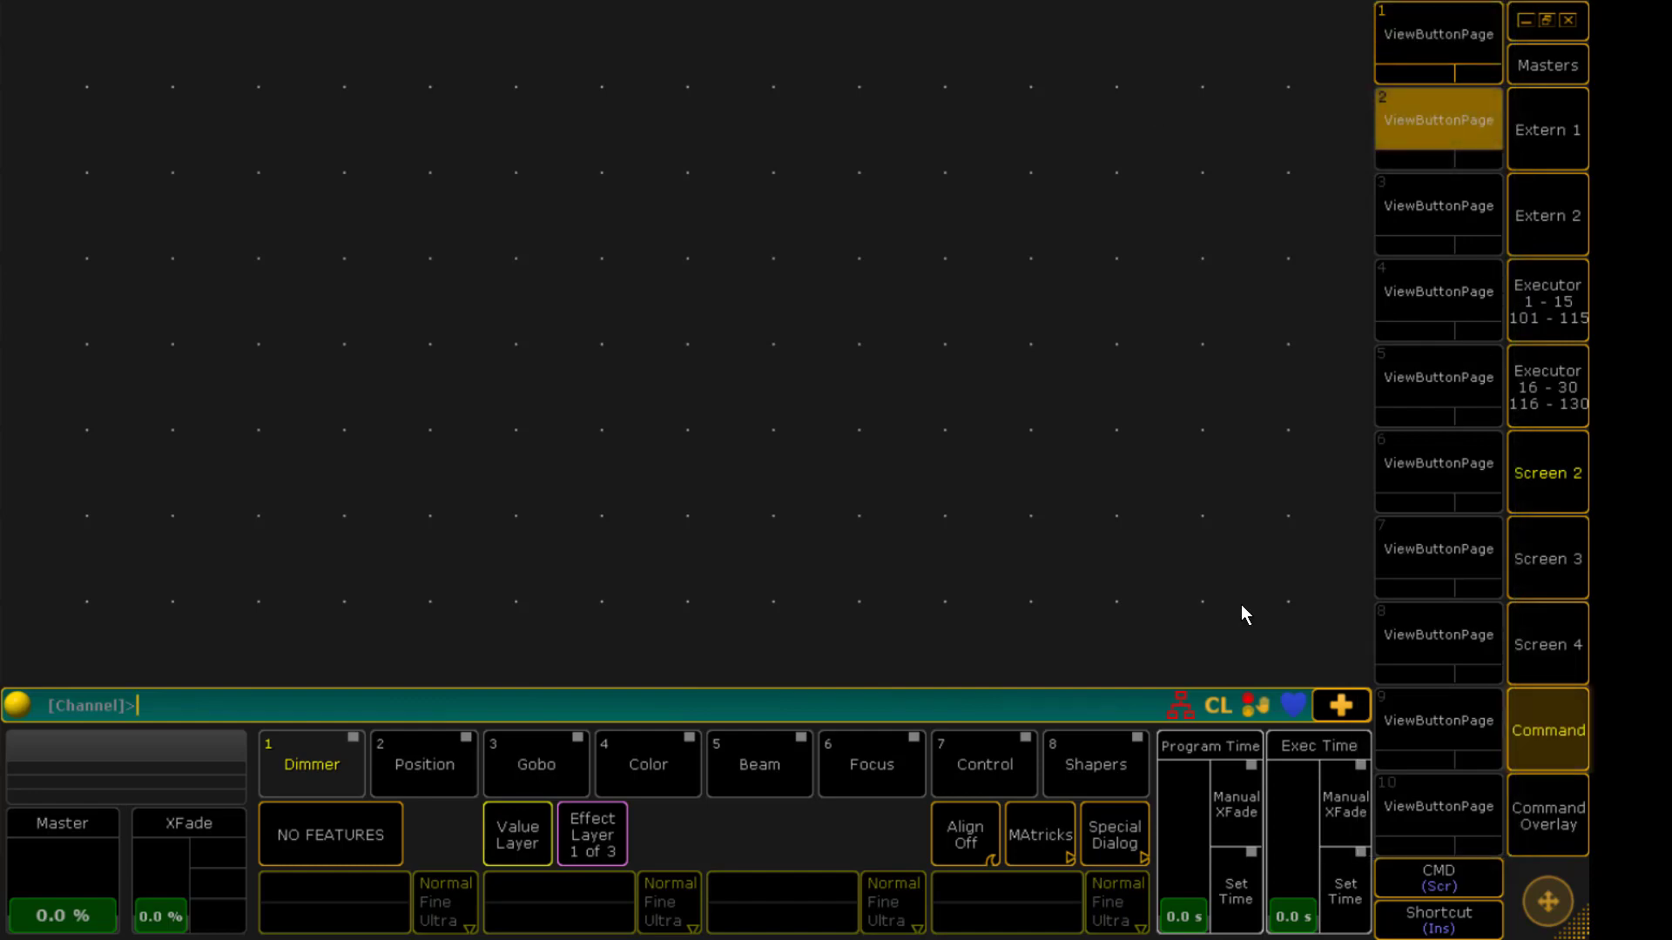
key("Scroll_Lock")
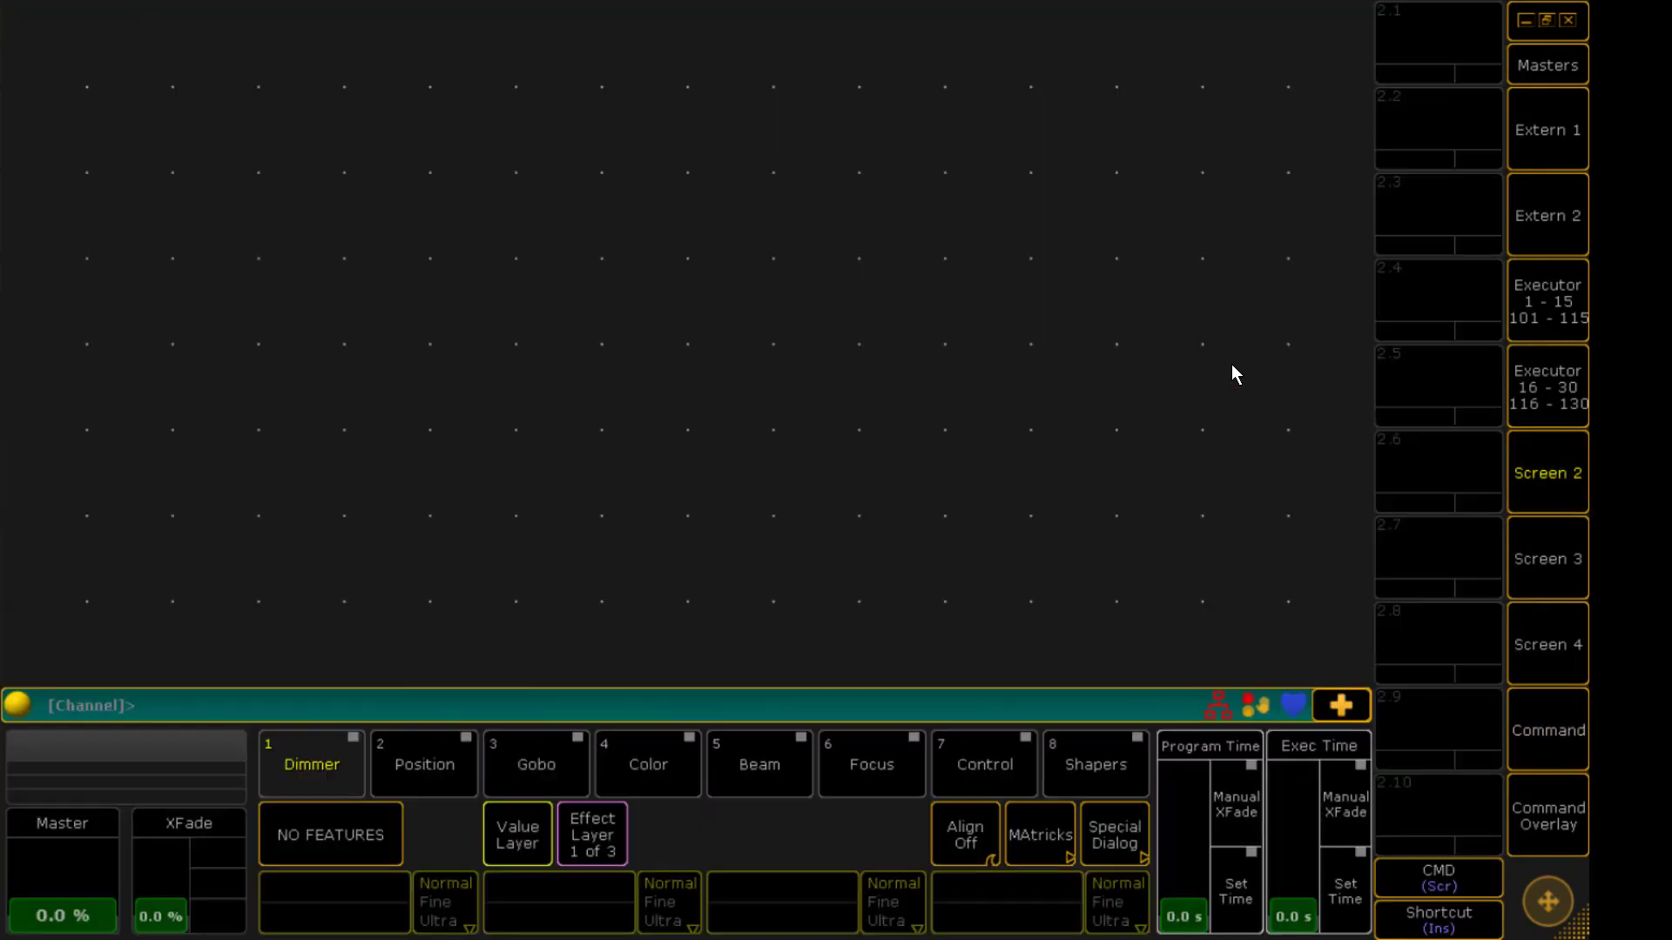